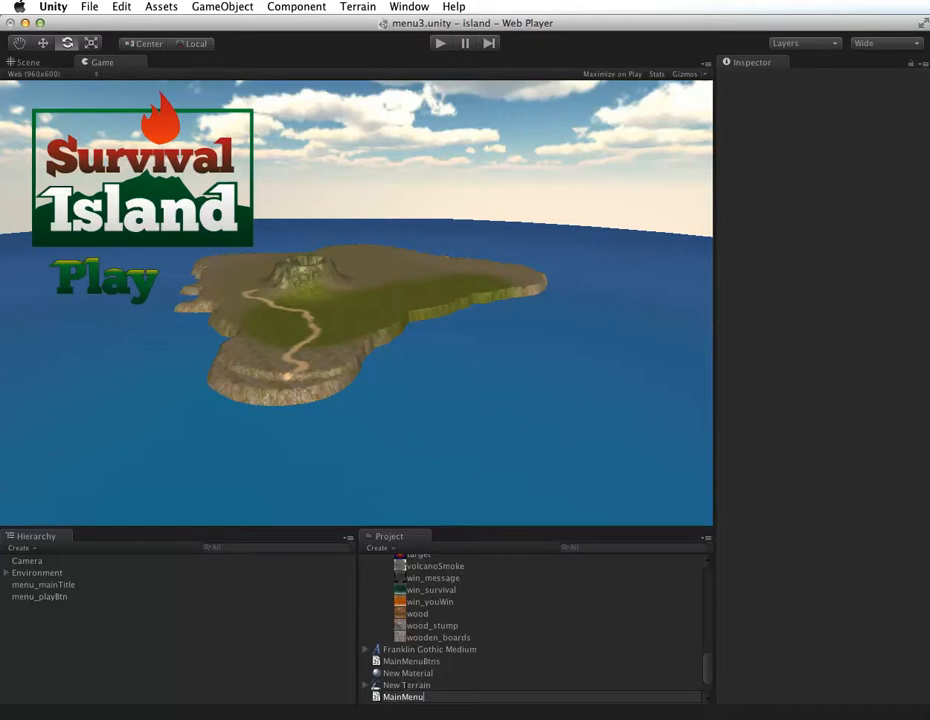
Step: Name the newly created JavaScript file MainMenuBtns
text(Btns)
key(Return)
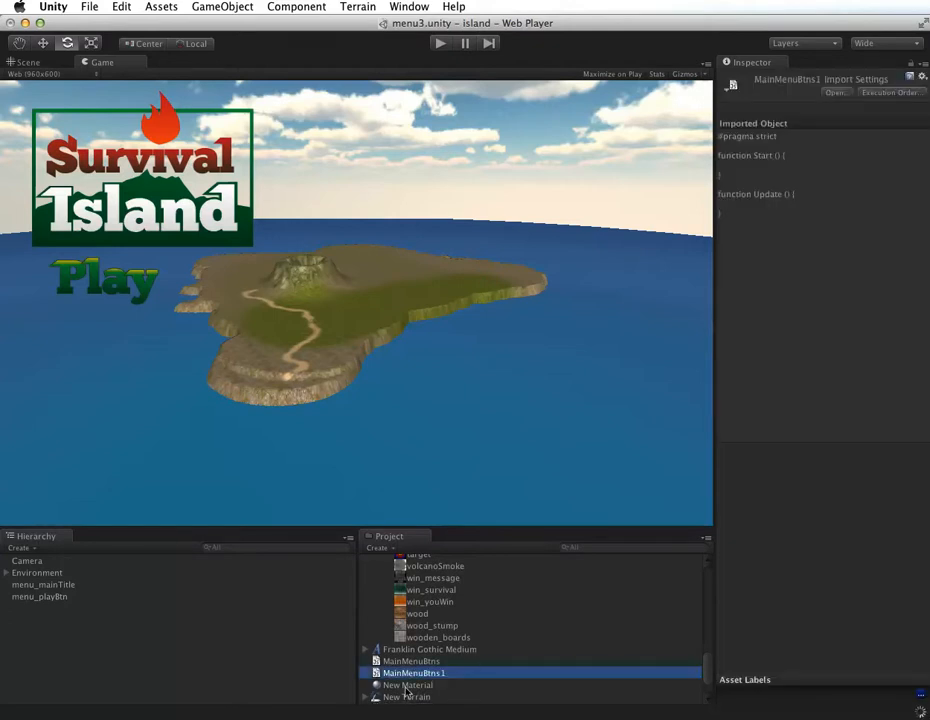
Step: Open the completed MainMenuBtns script to examine its variables and mouse functions, close it, and return to Unity
click(406, 661)
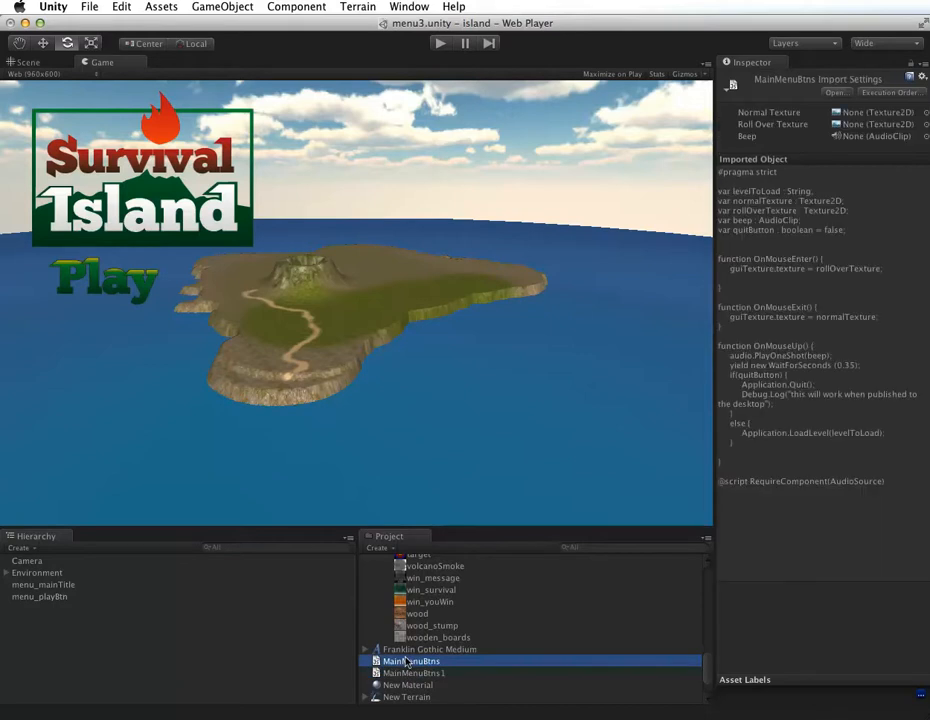
double_click(406, 661)
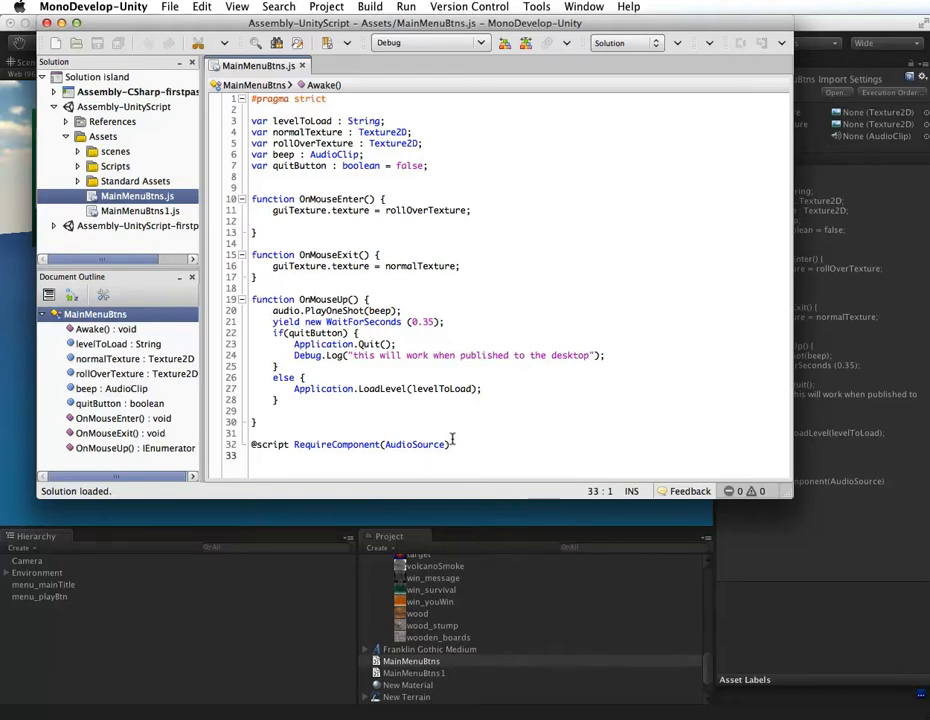
click(303, 65)
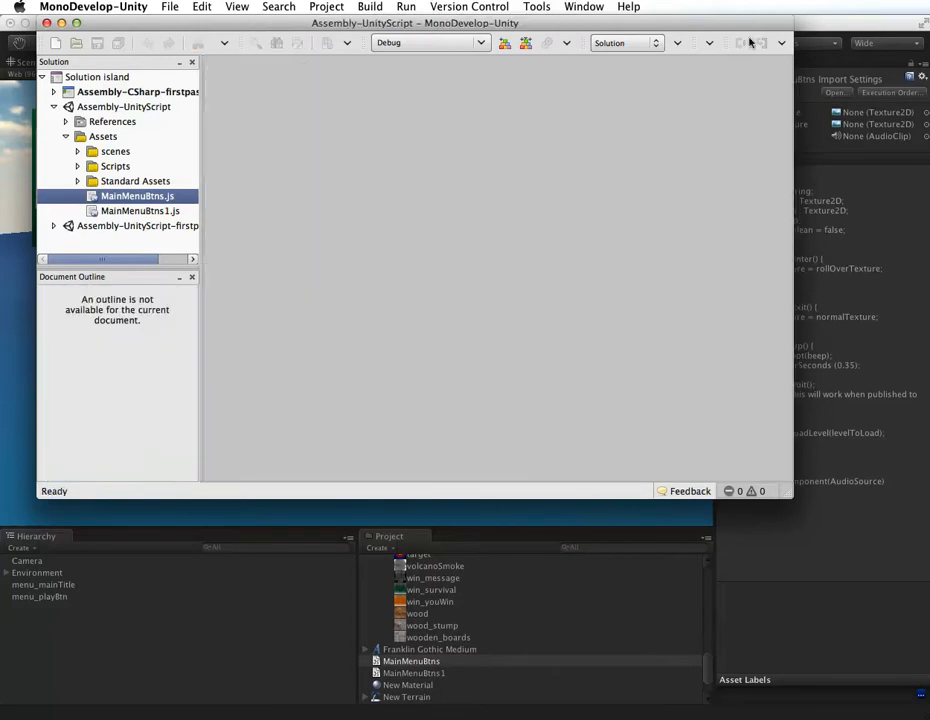
click(807, 65)
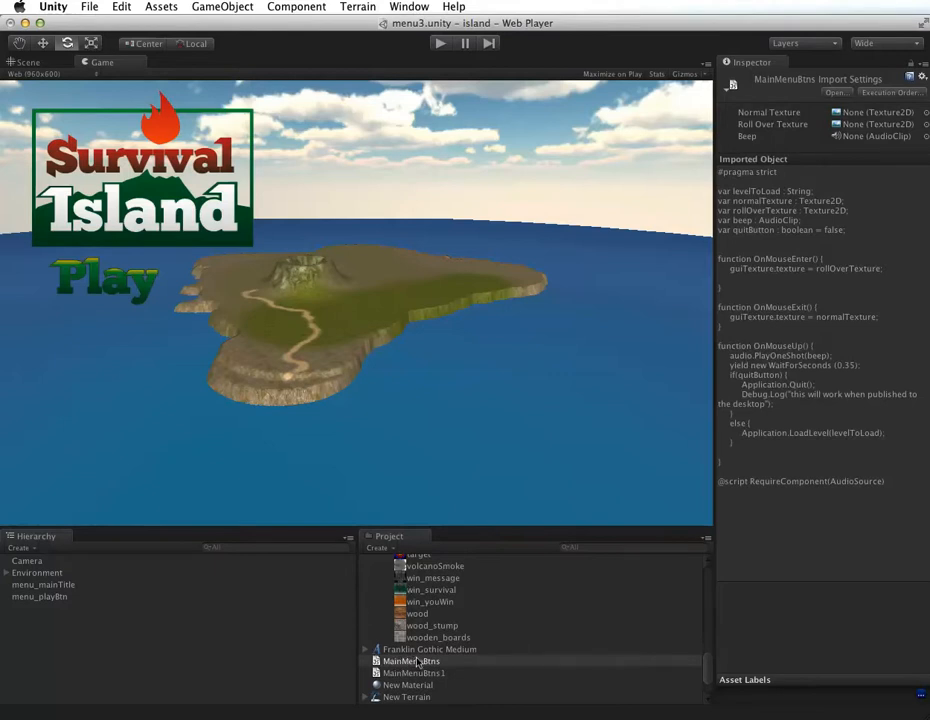
Step: Attach the MainMenuBtns script to the menu_playBtn object and display that object's components
drag(393, 662, 45, 596)
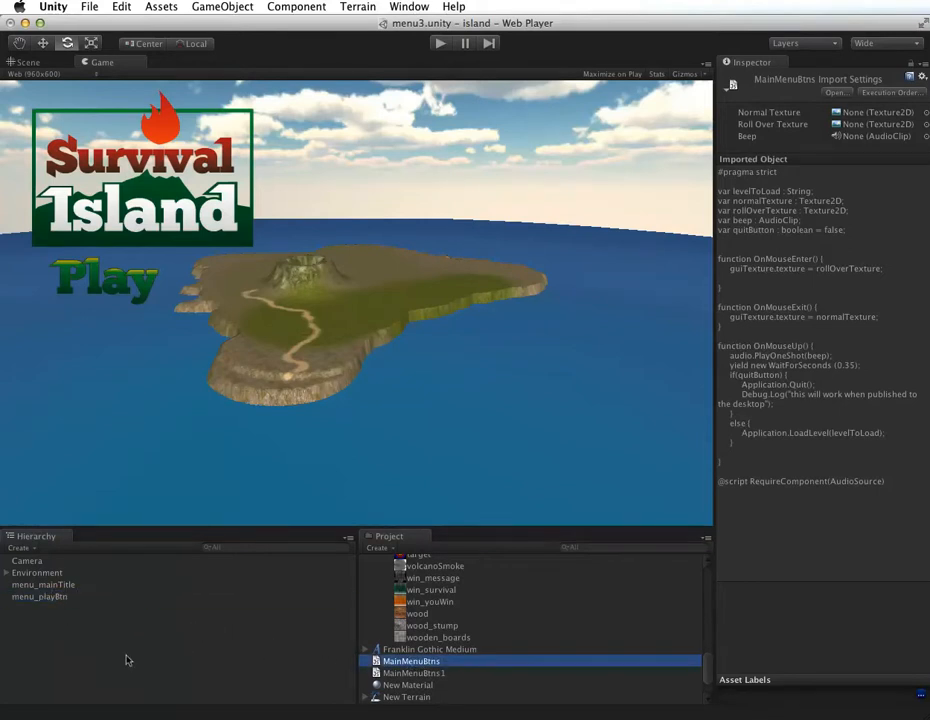
click(45, 596)
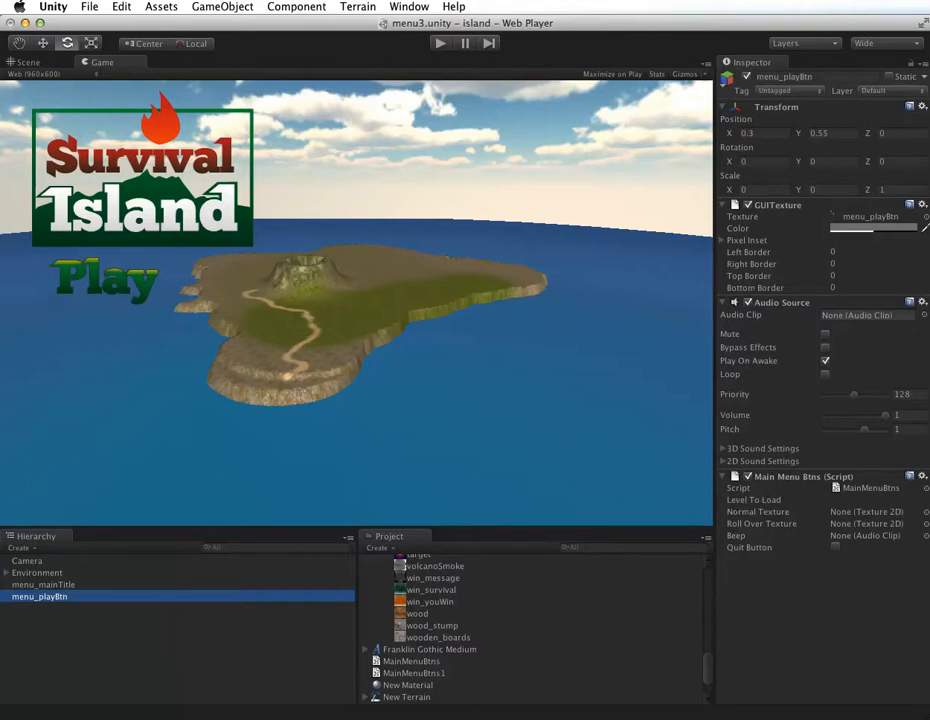
Step: Look up the scene names in the project's scenes folder and set the play button script's Level To Load to powercell2
click(836, 499)
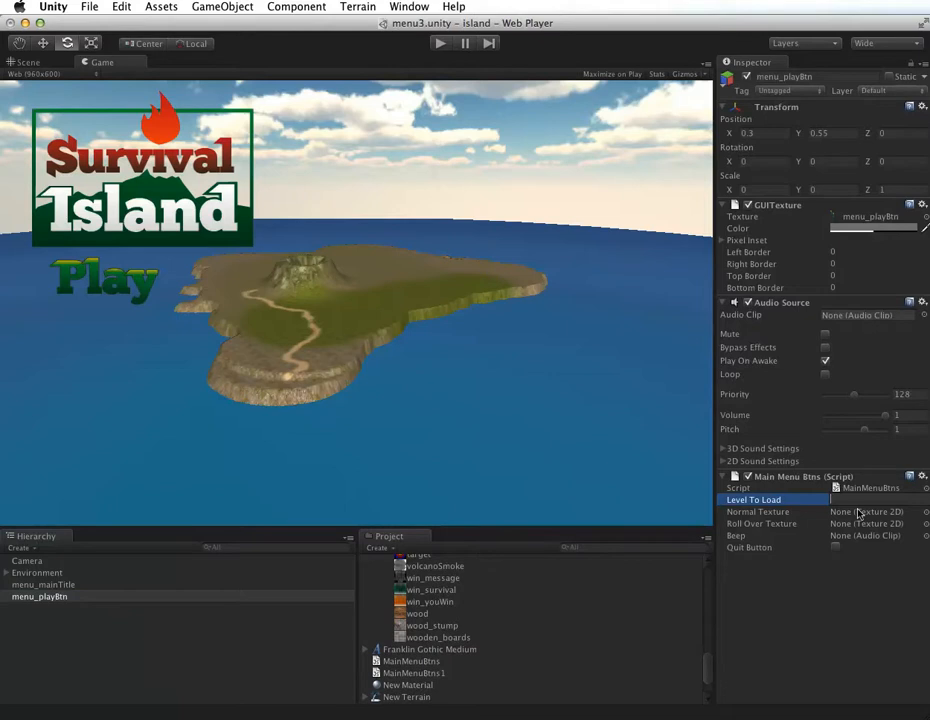
scroll(707, 667, down, 1)
scroll(707, 667, down, 2)
scroll(706, 633, up, 15)
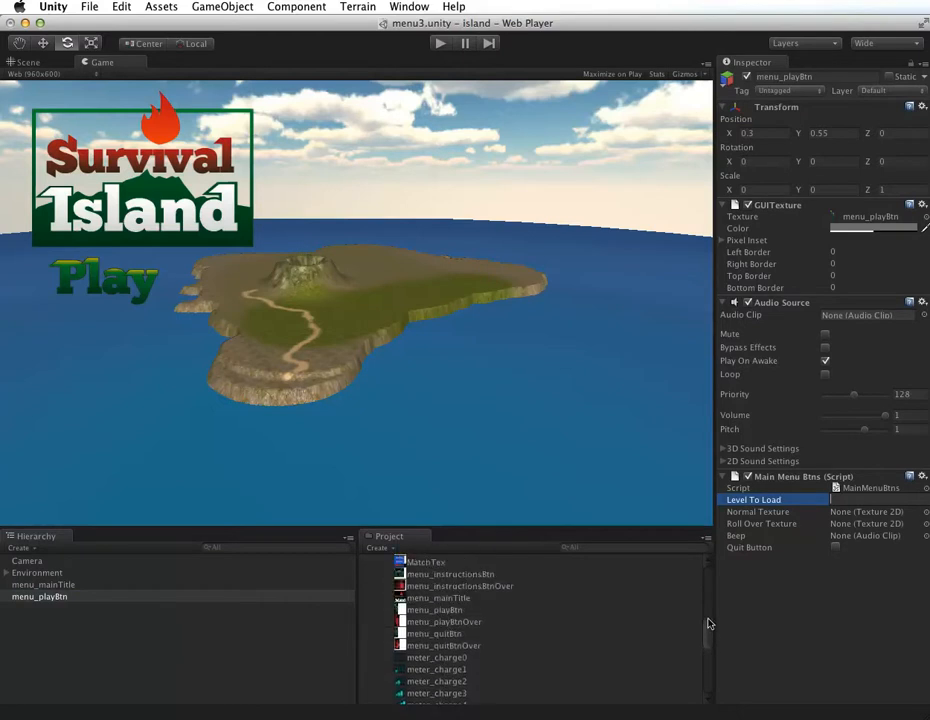
scroll(711, 580, up, 5)
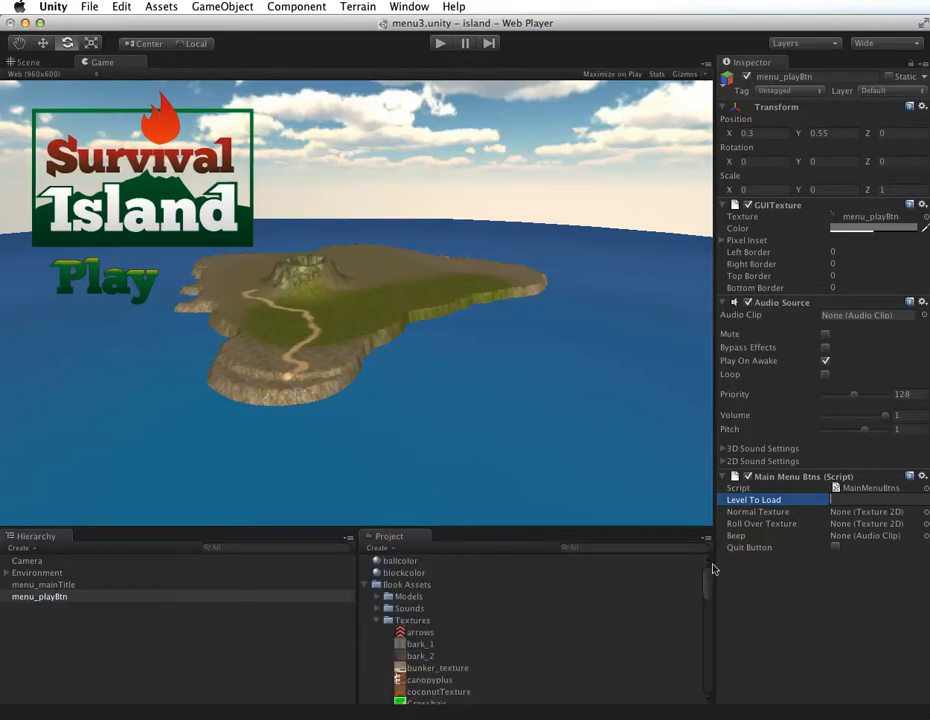
click(377, 621)
scroll(378, 650, down, 1)
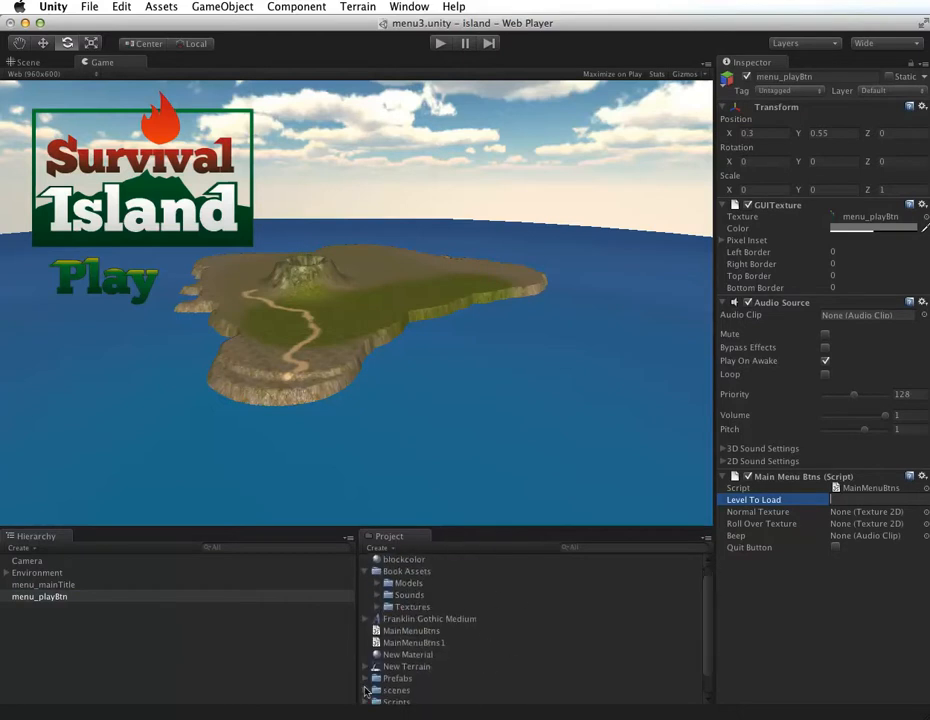
click(364, 690)
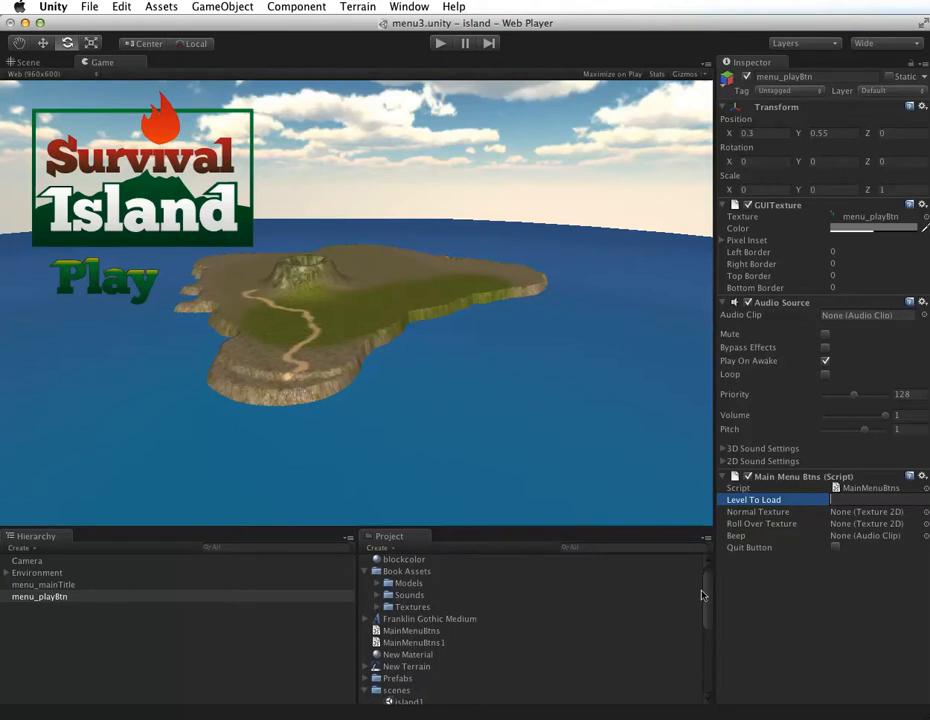
scroll(704, 614, down, 2)
scroll(705, 616, down, 3)
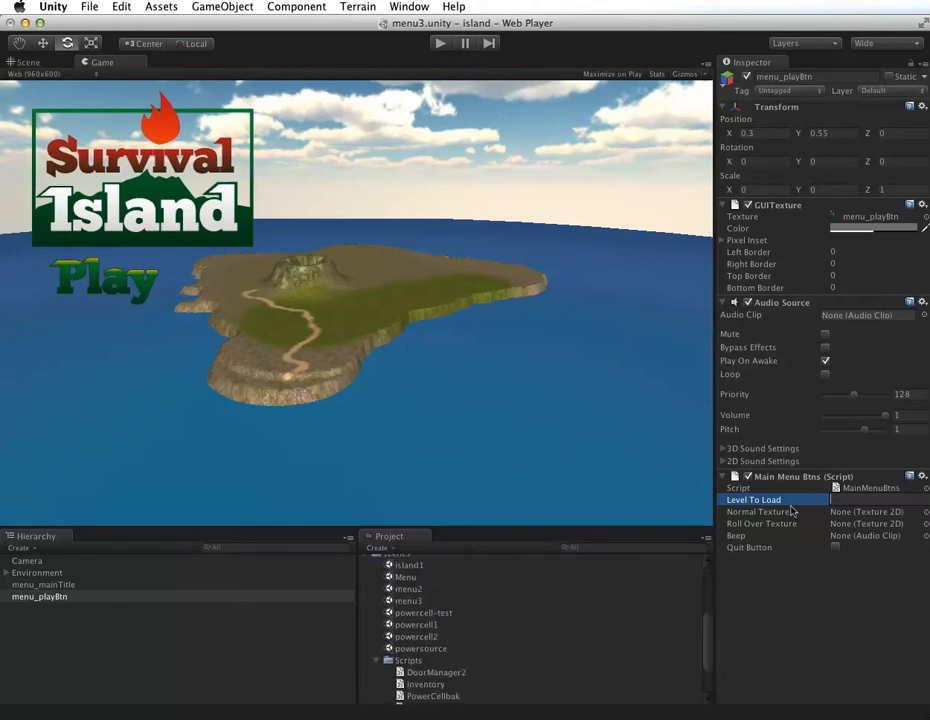
key(Return)
key(r)
click(839, 497)
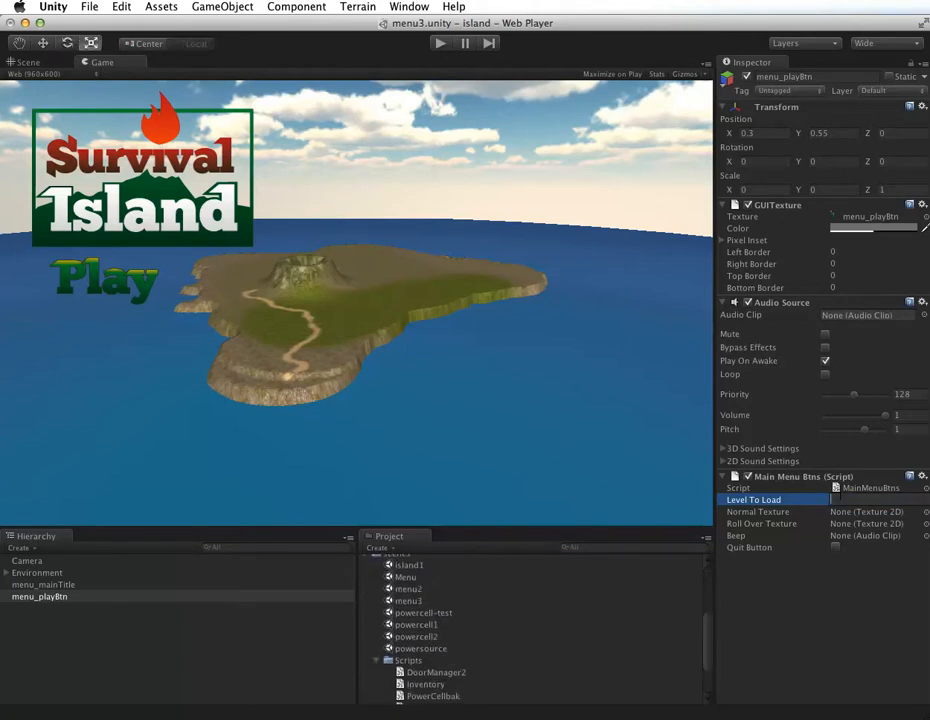
text(powercell2)
key(Return)
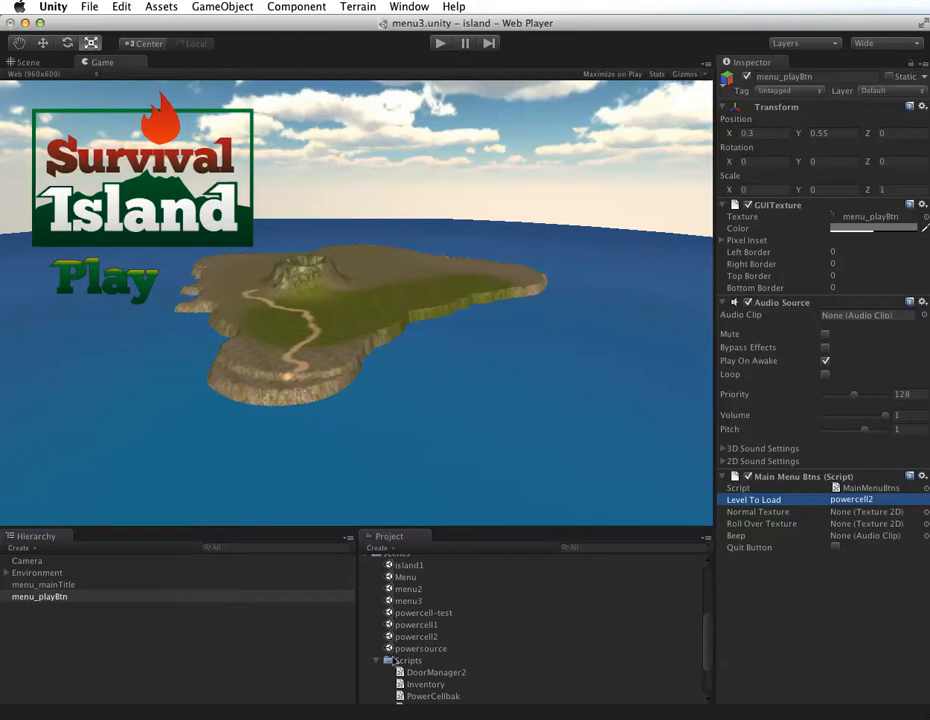
Step: Assign menu_playBtn as the script's Normal Texture and menu_playBtnOver as its Roll Over Texture from the Book Assets textures
click(373, 661)
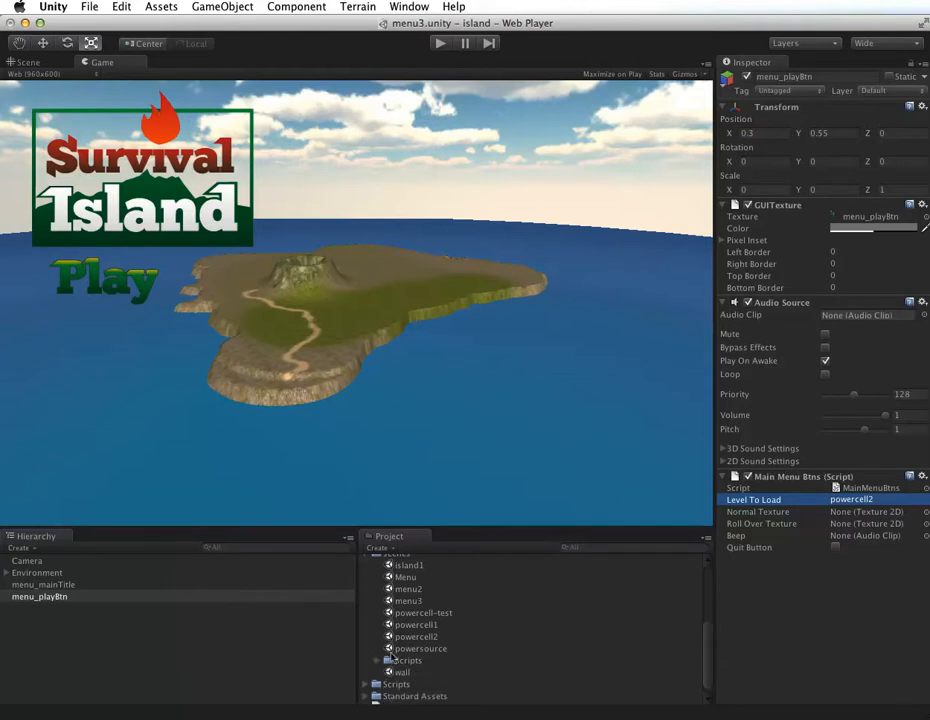
scroll(374, 640, up, 3)
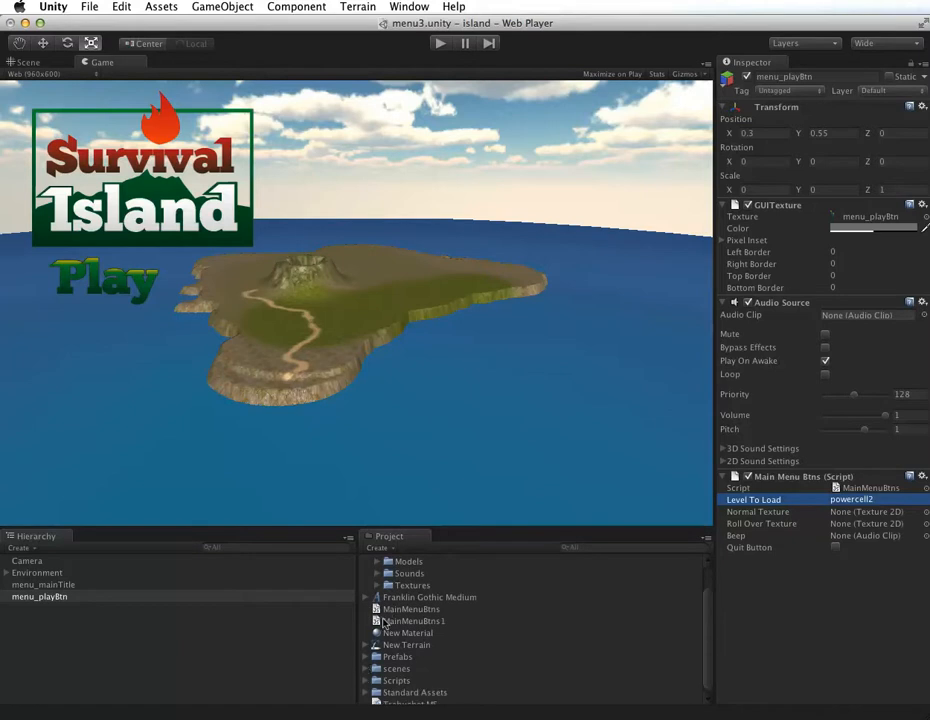
scroll(376, 600, up, 3)
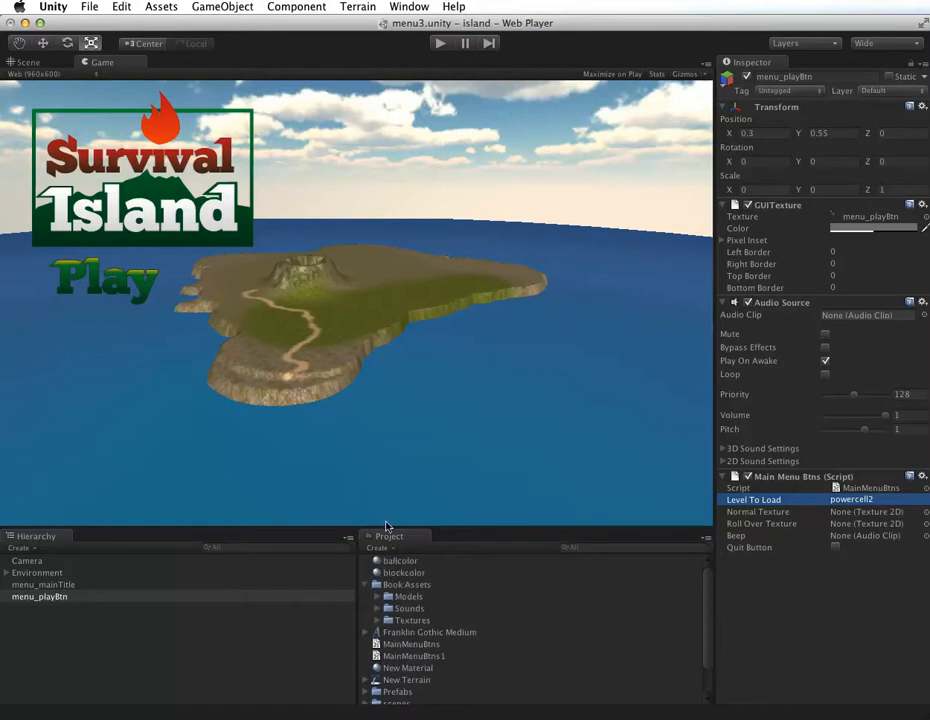
click(376, 620)
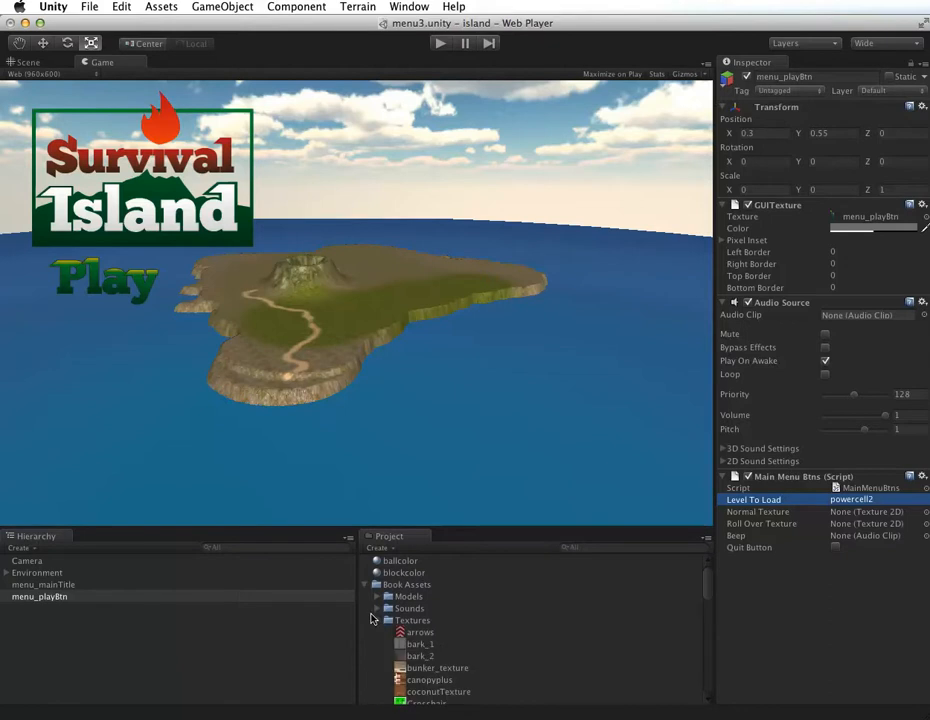
scroll(417, 640, down, 5)
scroll(416, 640, down, 5)
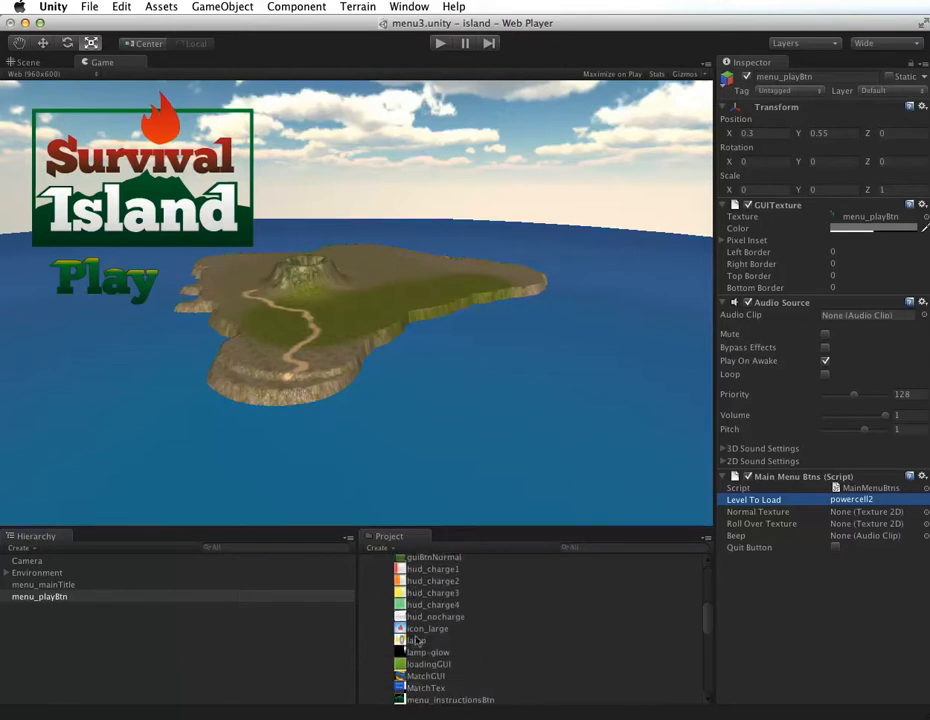
scroll(416, 640, down, 1)
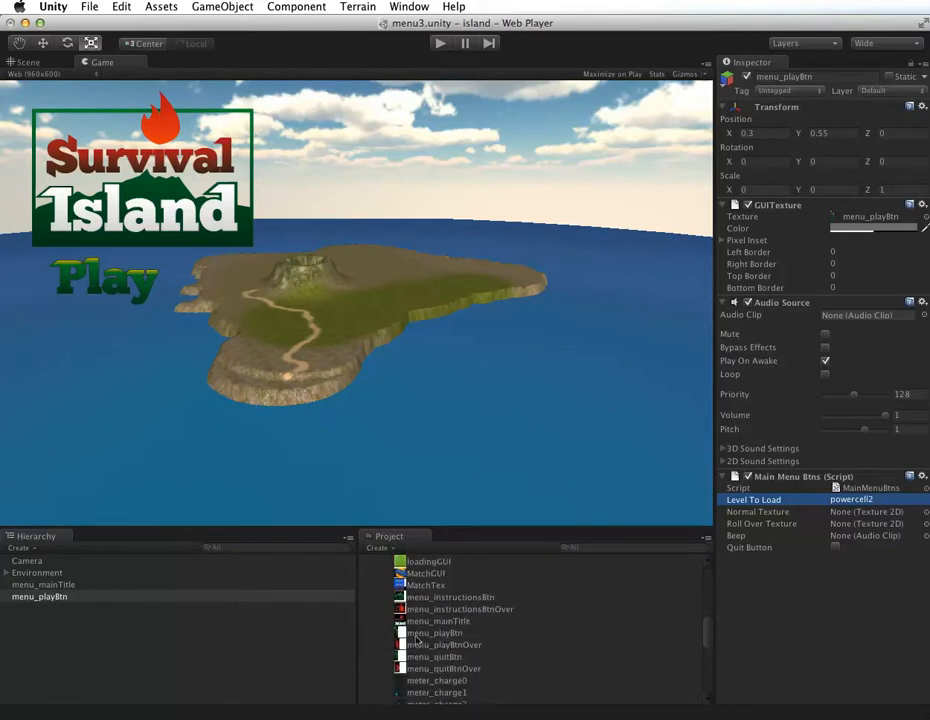
drag(400, 630, 845, 512)
drag(437, 646, 833, 528)
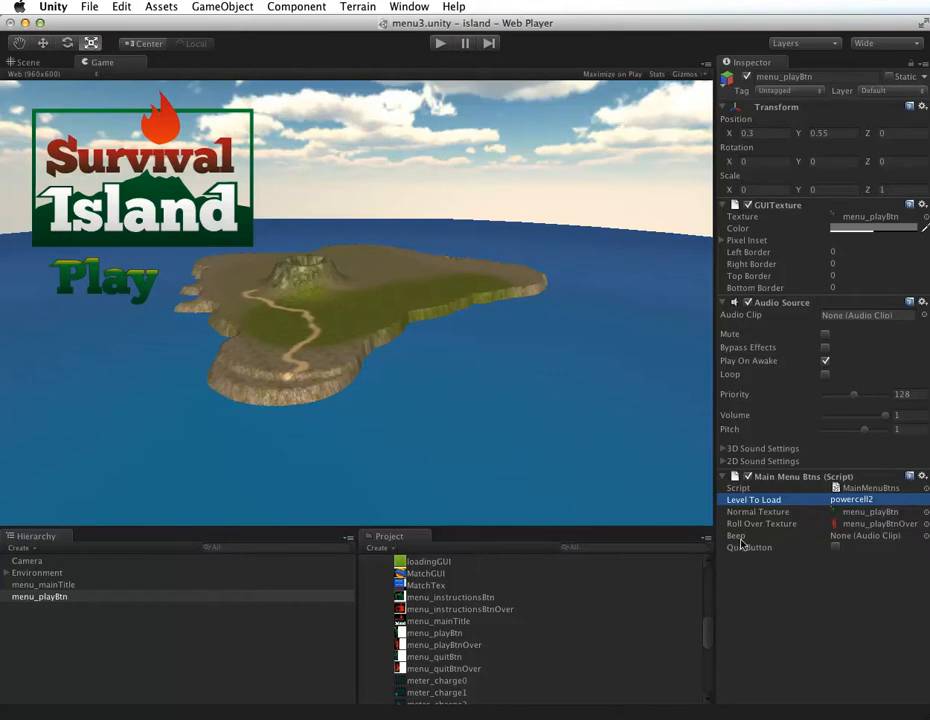
Step: Assign the menu_beep sound from the Book Assets sounds as the script's Beep clip and save the scene
scroll(448, 627, up, 5)
scroll(440, 640, up, 5)
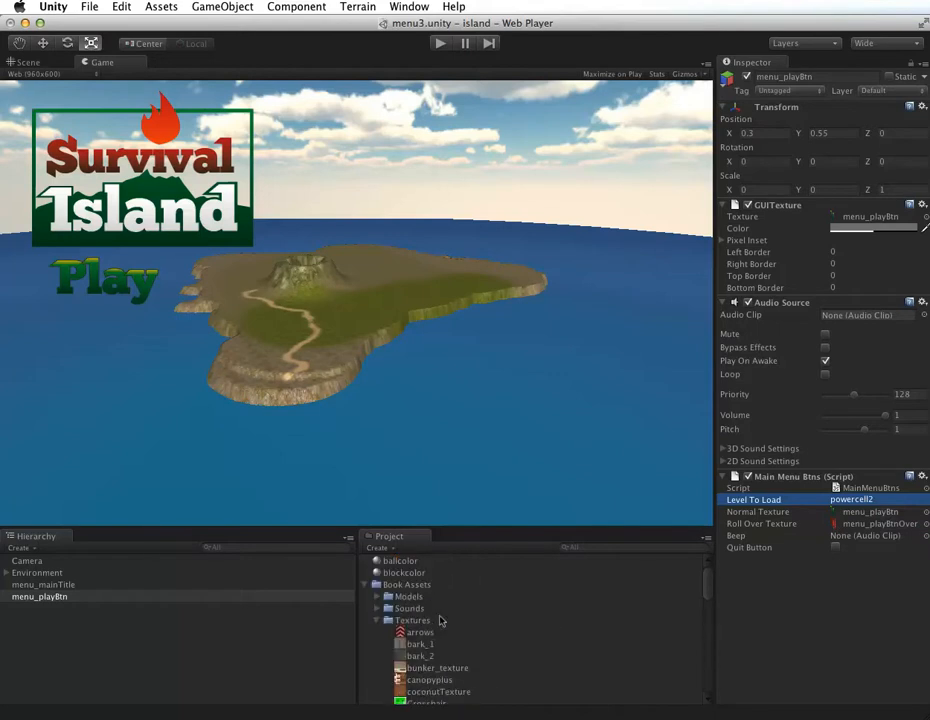
click(376, 620)
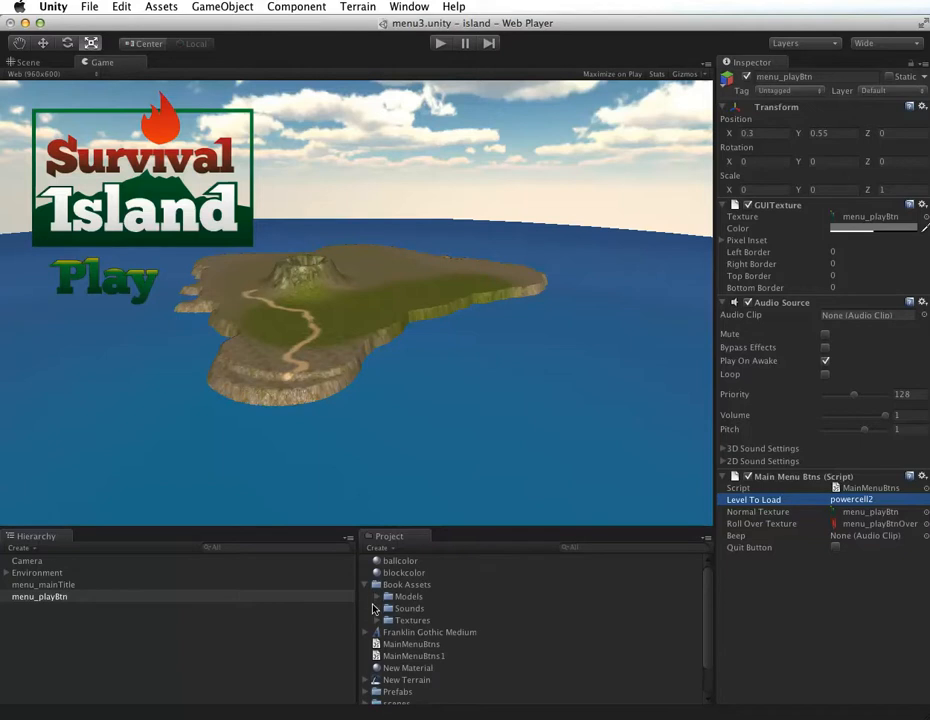
click(376, 608)
scroll(437, 627, down, 4)
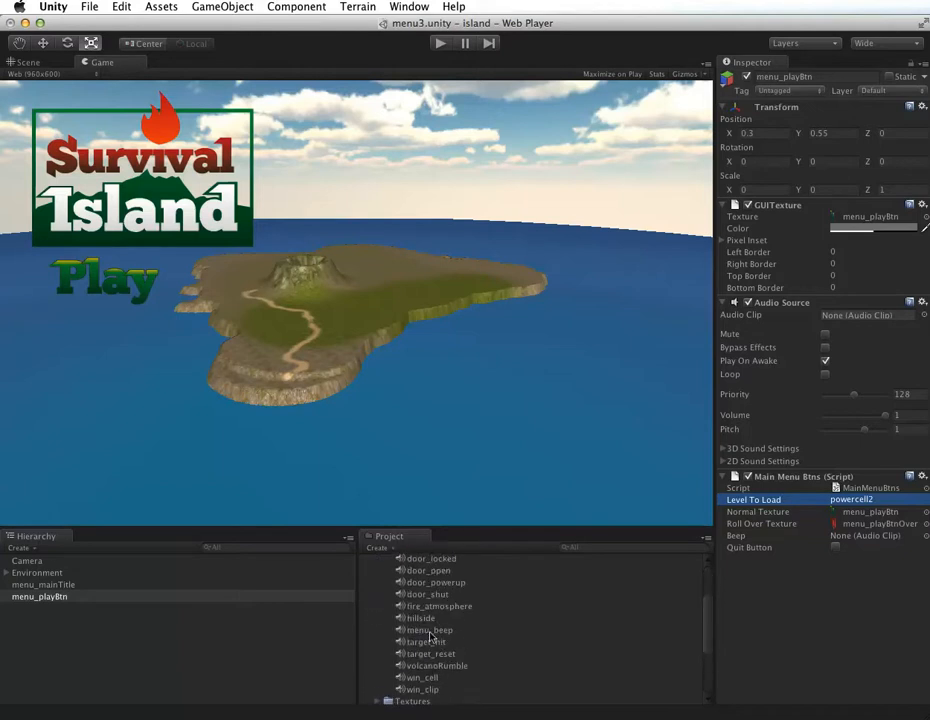
drag(437, 628, 874, 537)
click(87, 7)
click(97, 61)
Step: Open the Build Settings and remove the Menu and powercell2 scenes from the Scenes In Build list
click(89, 7)
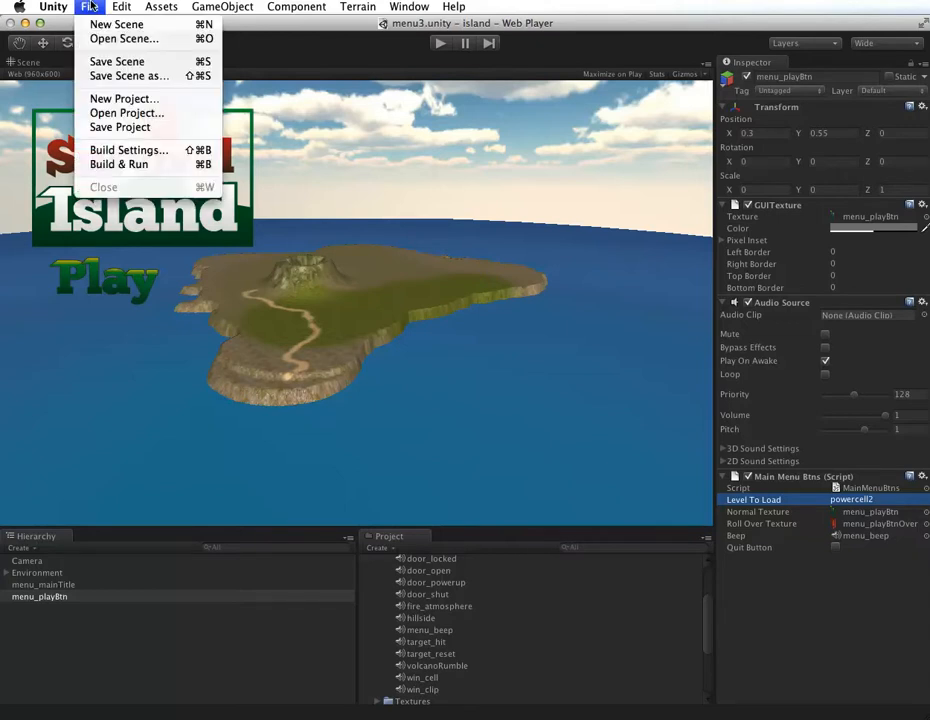
click(120, 148)
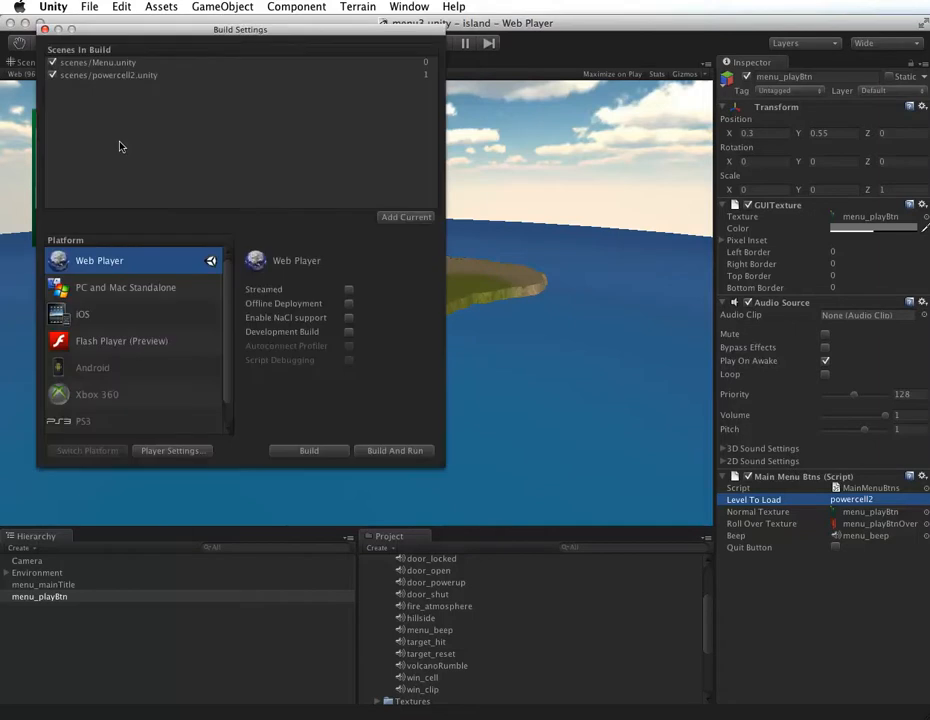
click(124, 62)
key(Delete)
click(126, 62)
key(Delete)
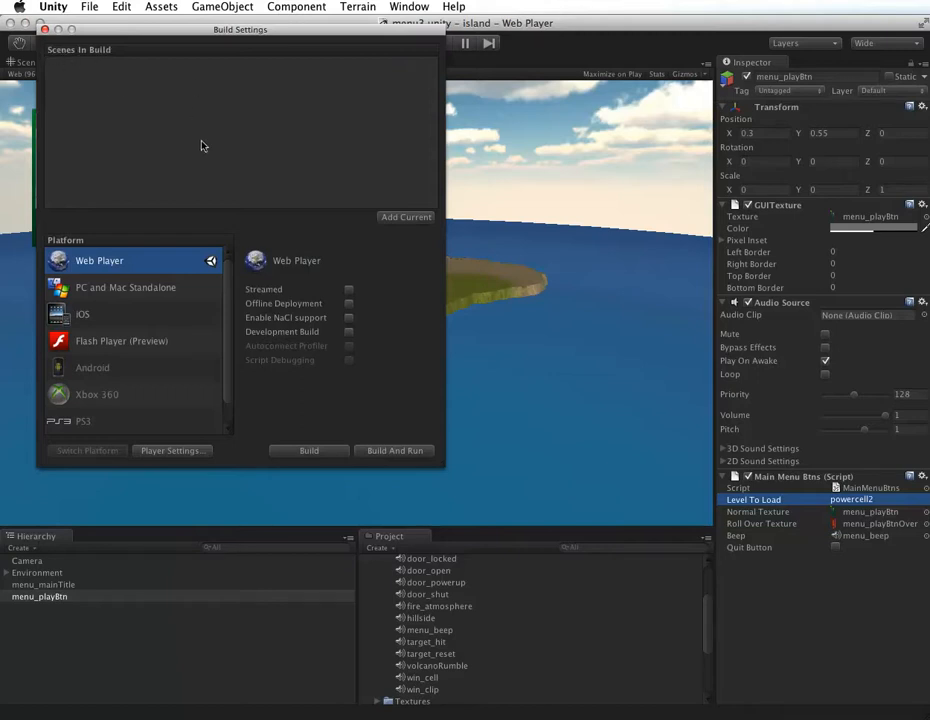
Step: Add the current menu3 scene followed by the powercell2 scene to the build list, and close the Build Settings
click(407, 217)
drag(714, 620, 707, 593)
scroll(525, 608, up, 10)
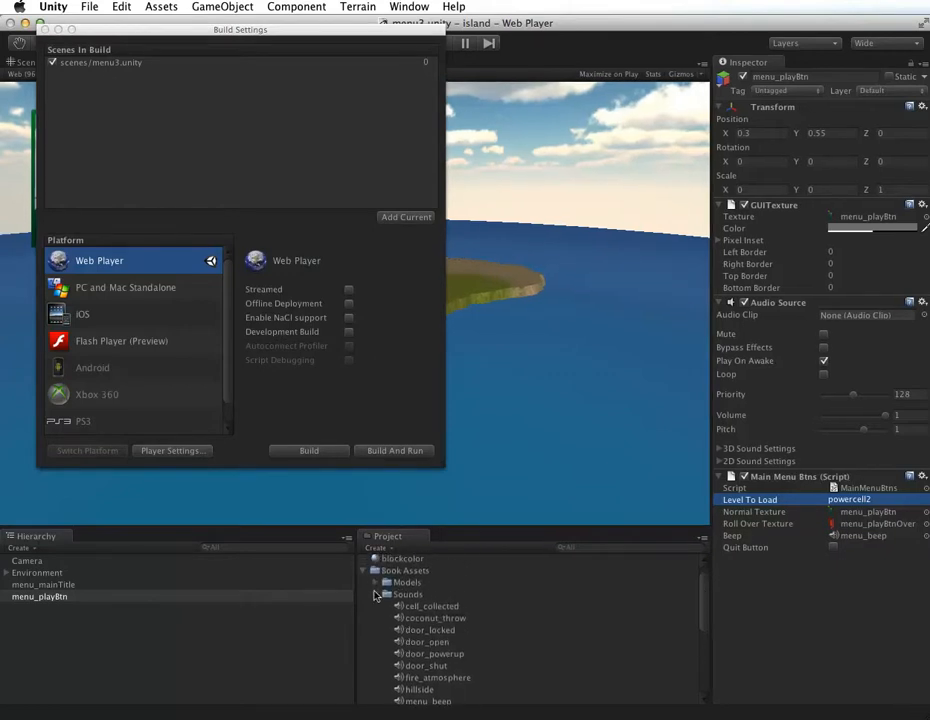
click(364, 570)
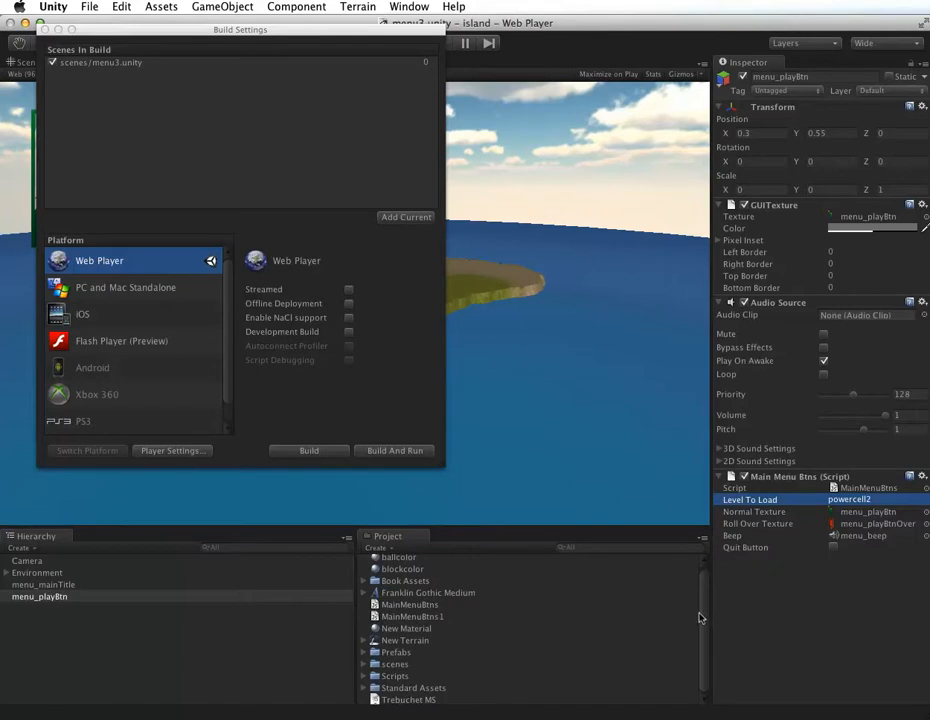
click(364, 664)
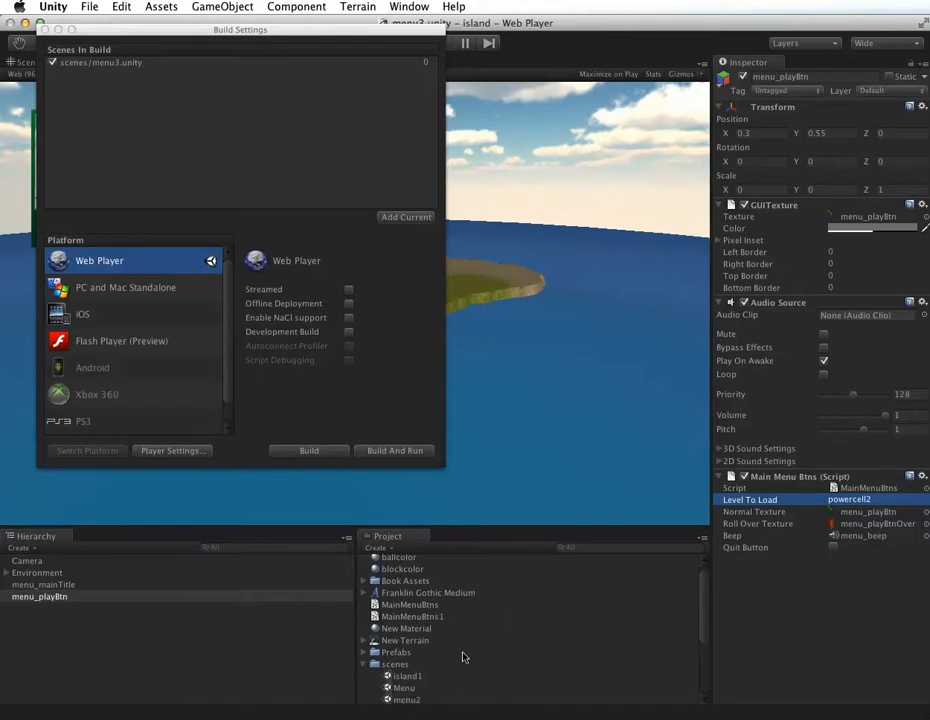
scroll(461, 657, down, 3)
scroll(463, 657, down, 3)
scroll(440, 625, up, 4)
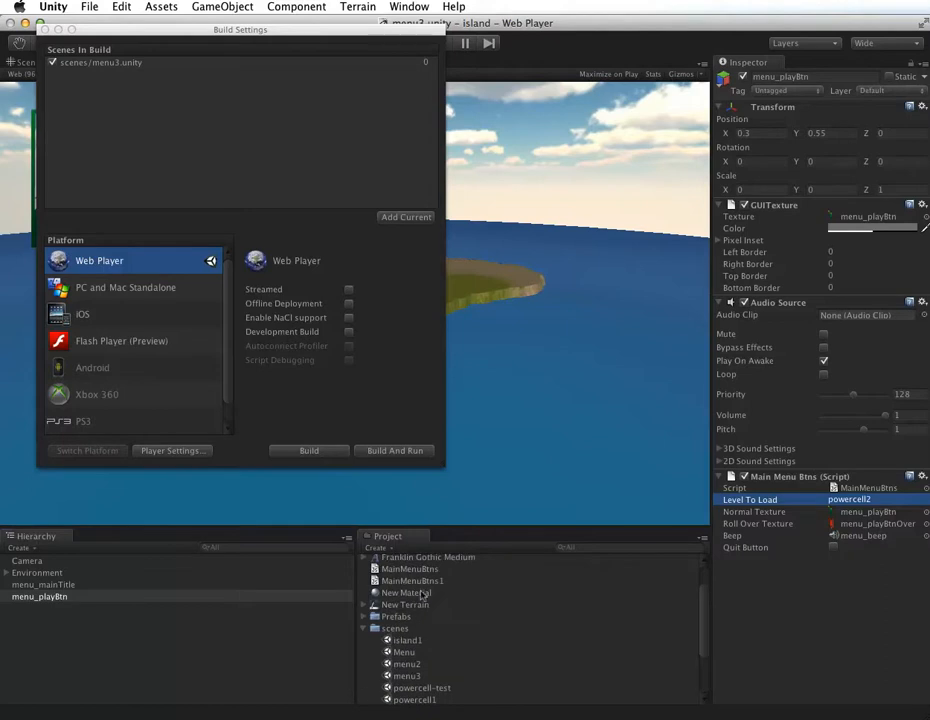
scroll(405, 600, down, 3)
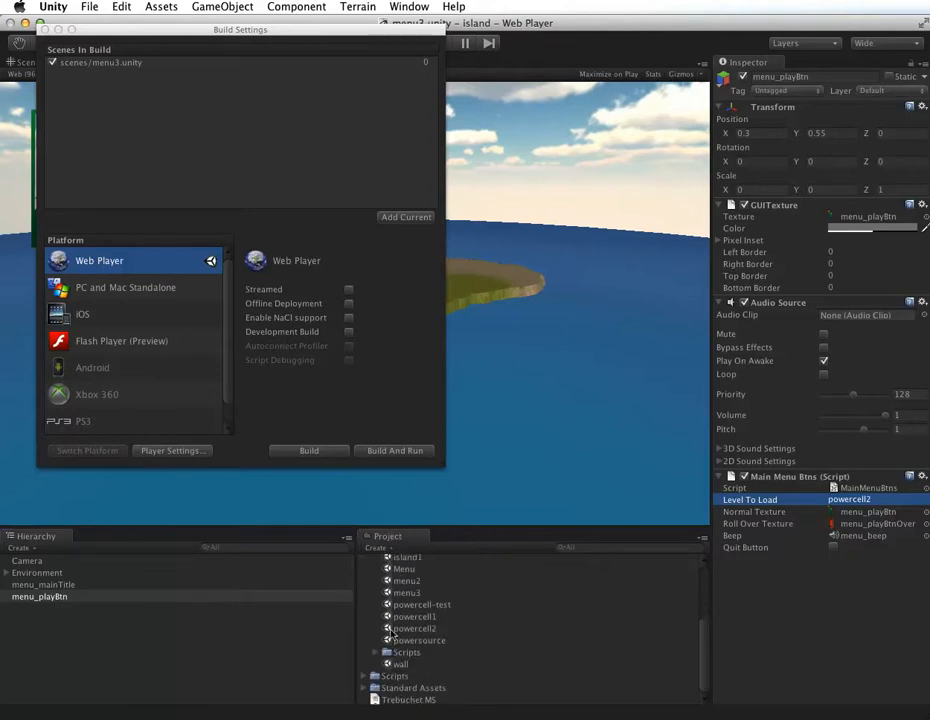
drag(401, 629, 137, 166)
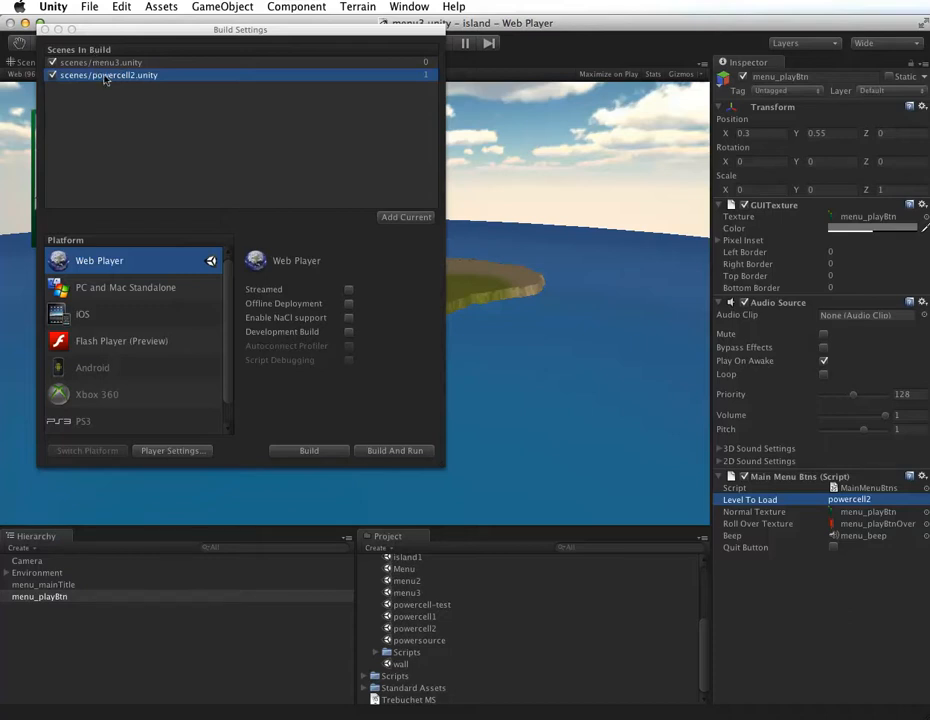
click(44, 29)
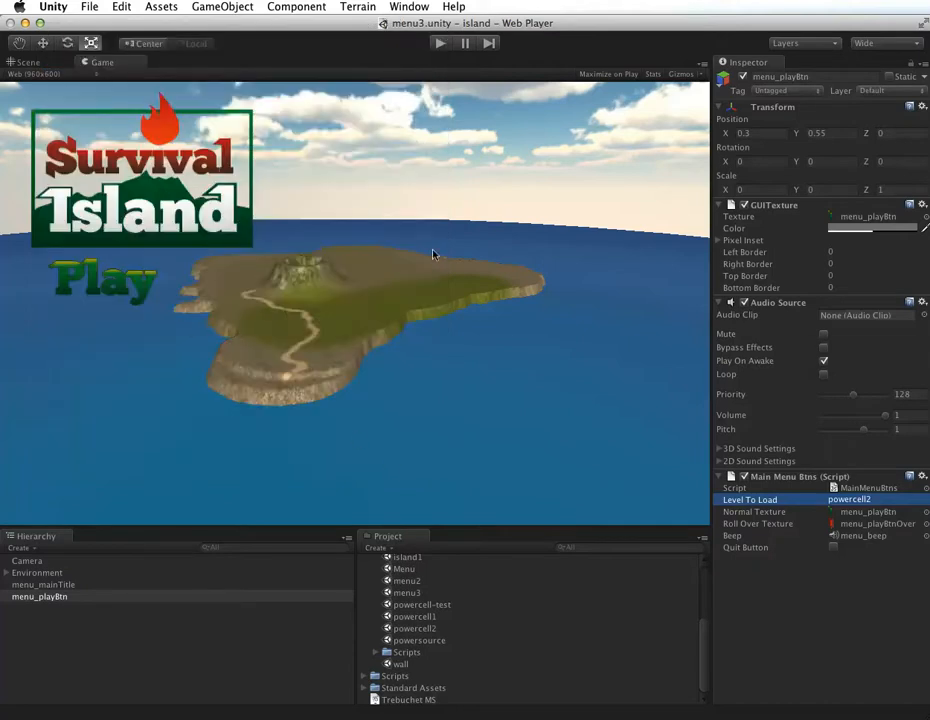
Step: Save the current menu3 scene
key(super+Return)
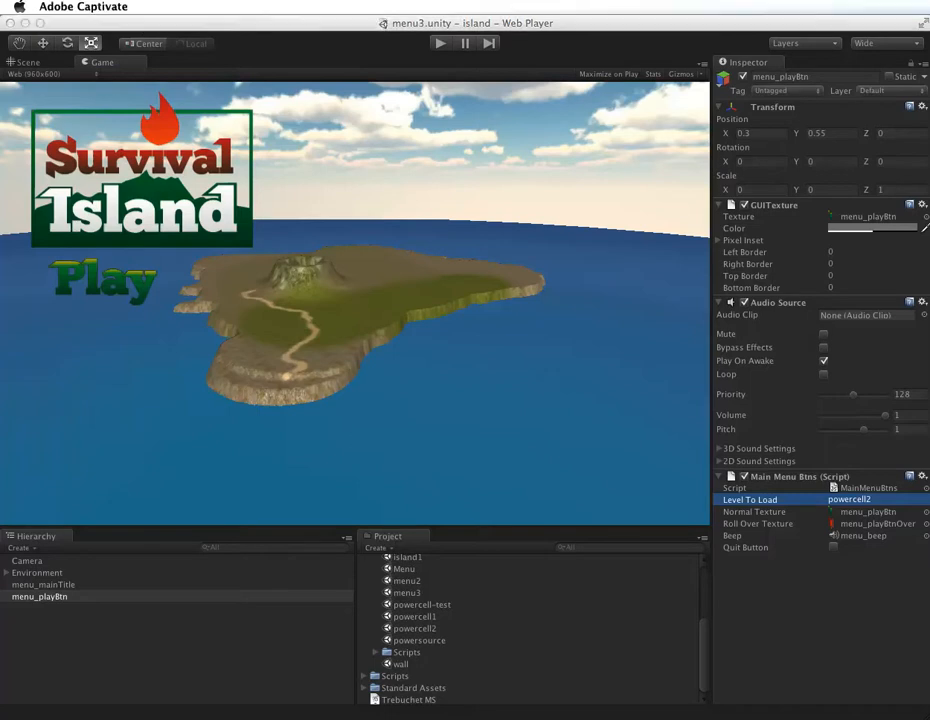
click(89, 7)
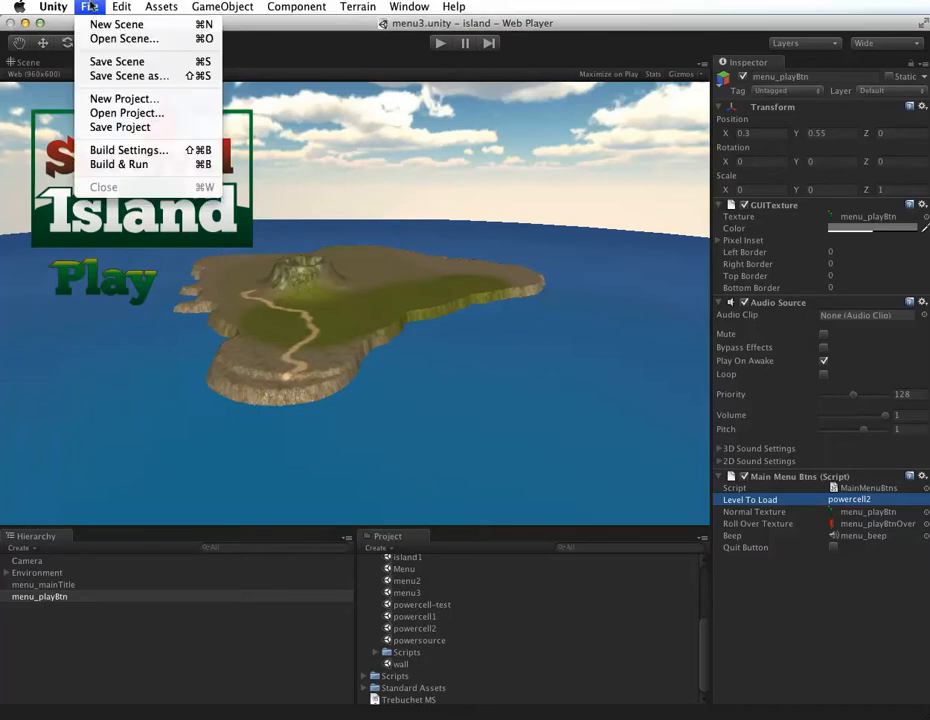
click(100, 61)
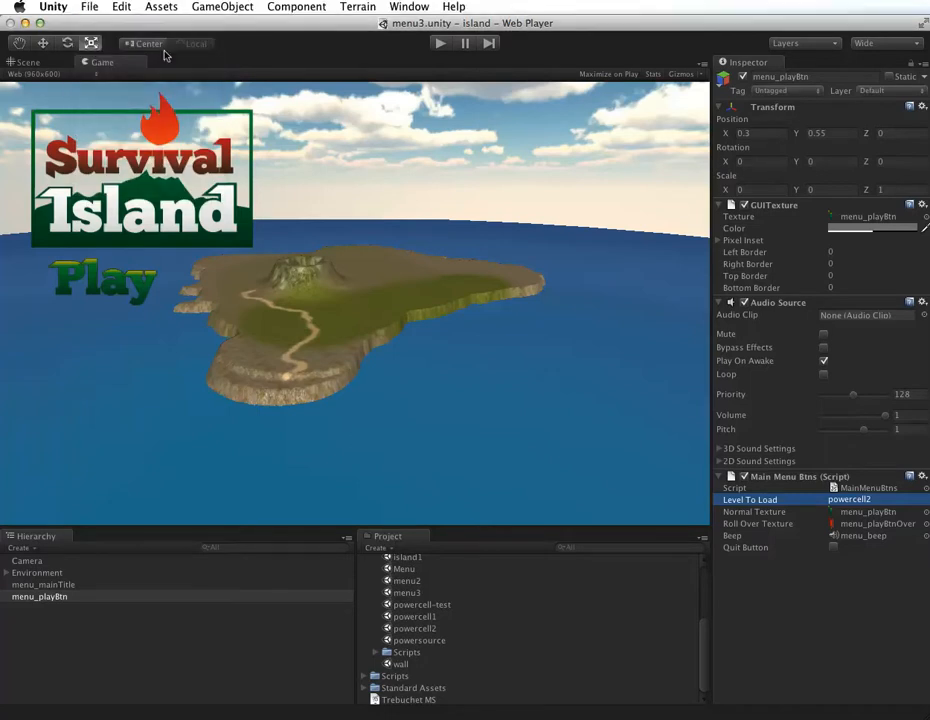
Step: Run the game, test the Play button's rollover and loading of the powercell2 scene, and stop the game
click(438, 42)
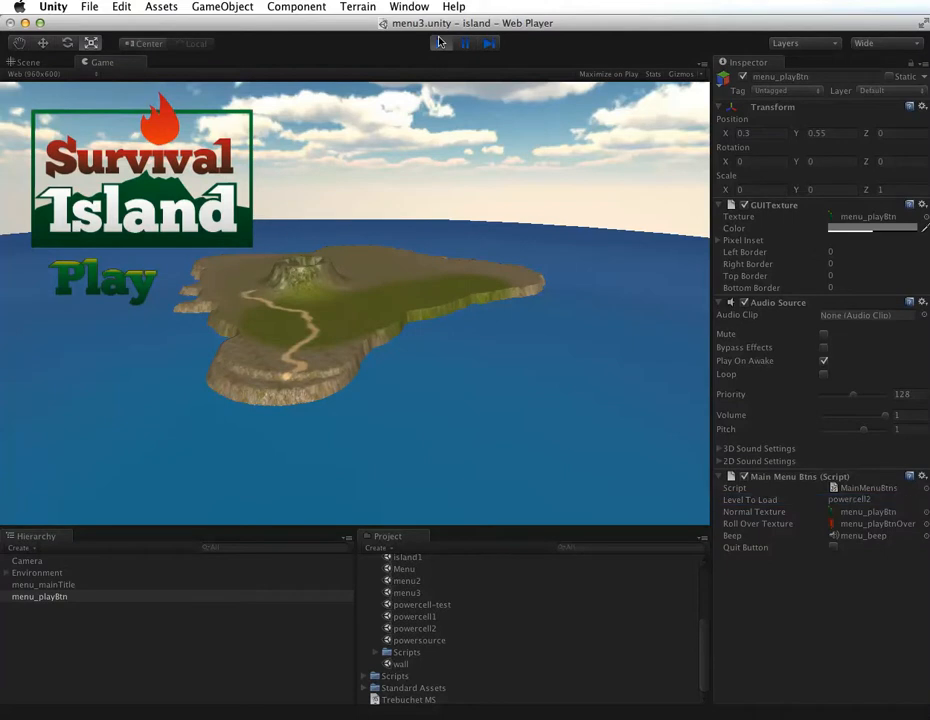
click(111, 285)
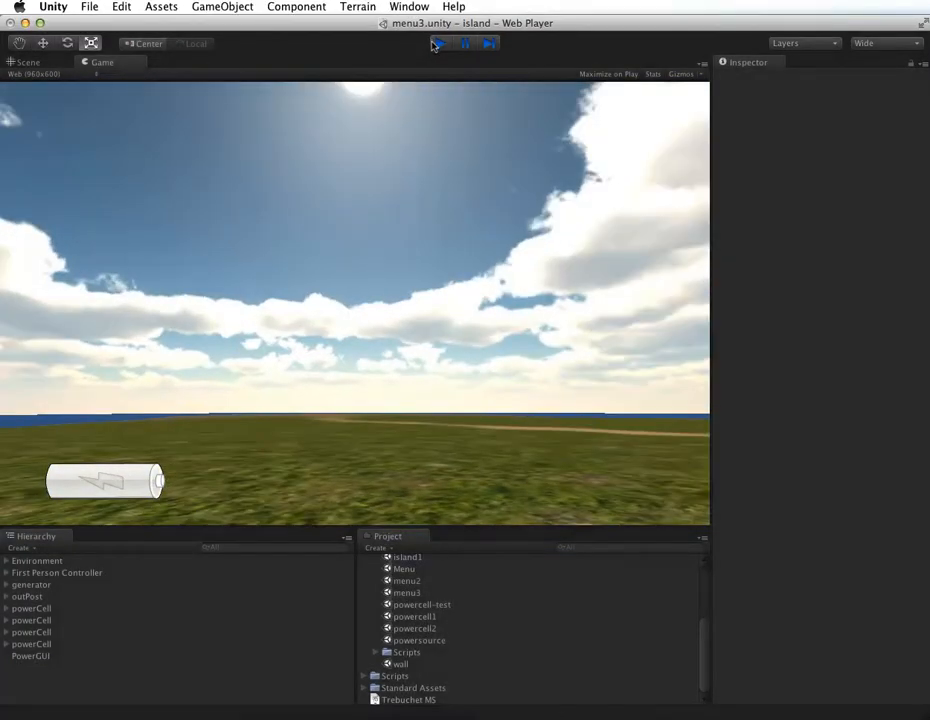
click(437, 44)
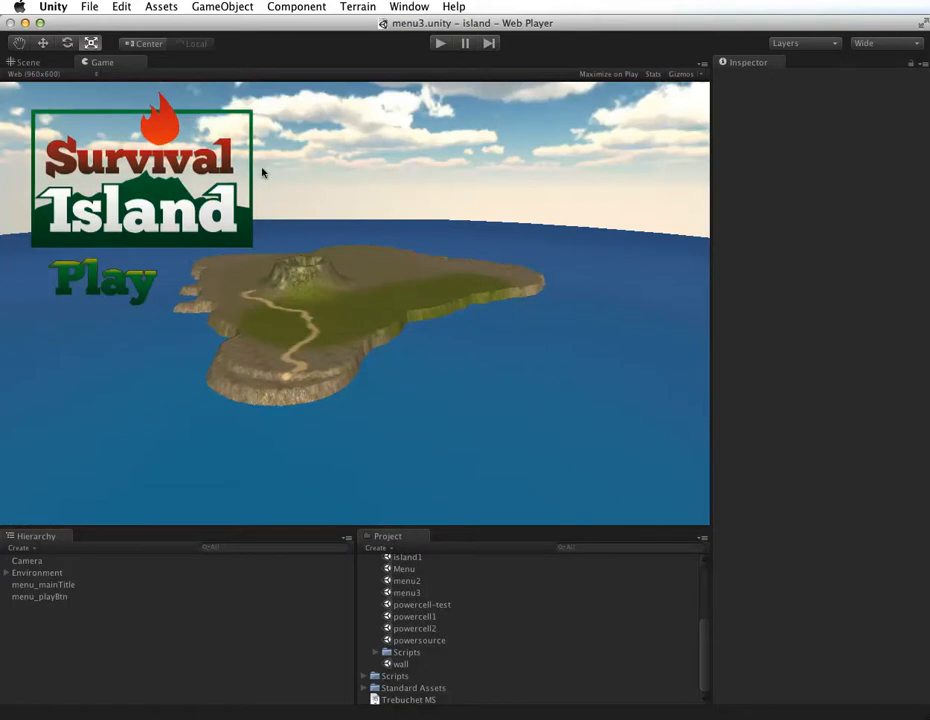
Step: Collapse the scenes folder in the project's asset list
key(super+Tab)
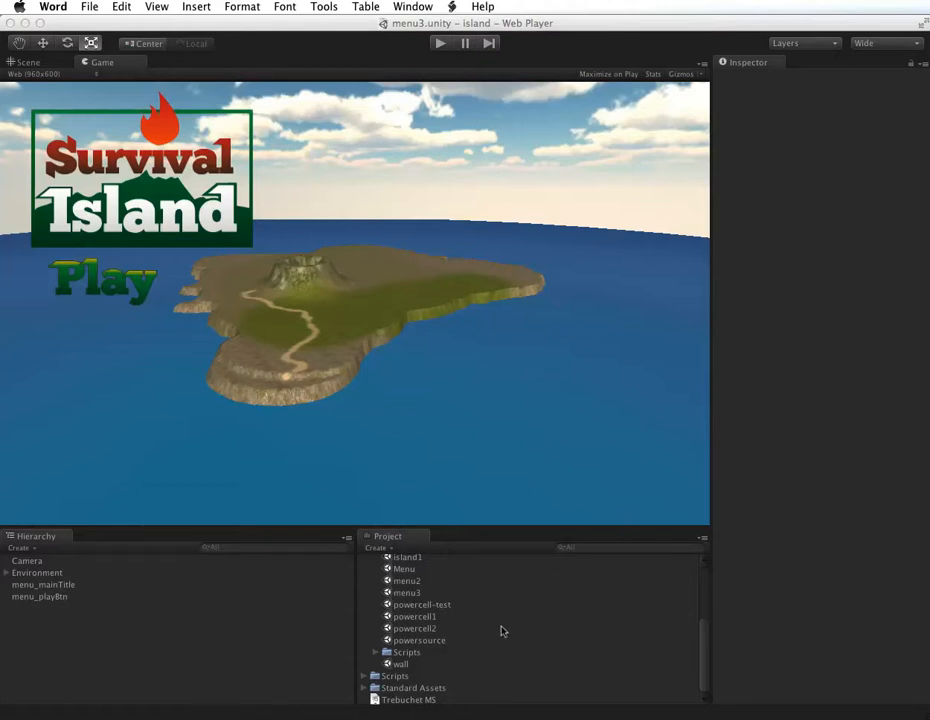
drag(702, 639, 702, 590)
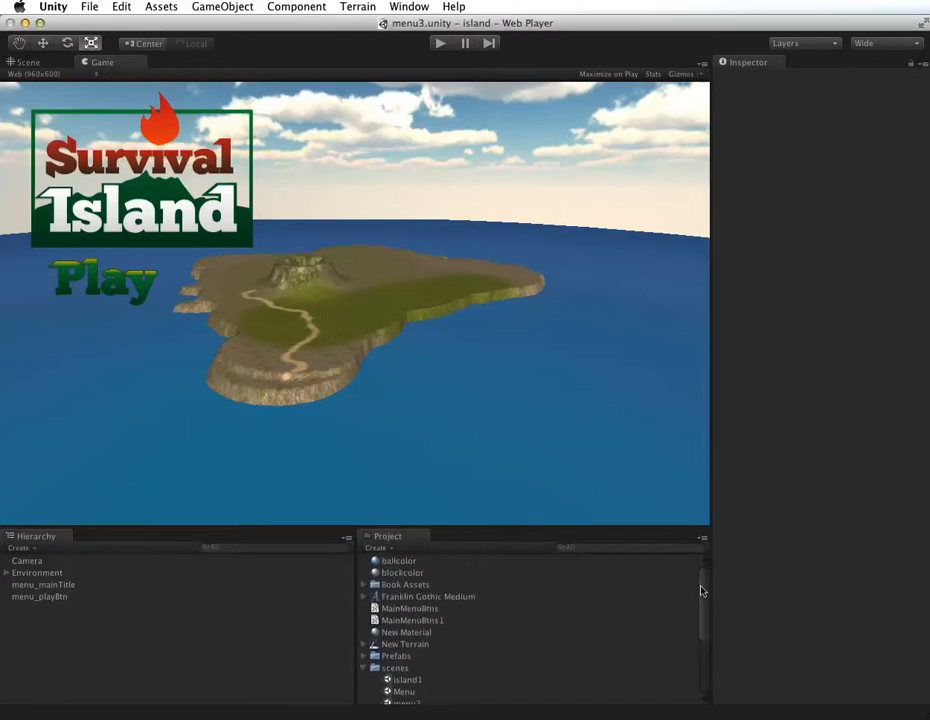
click(363, 668)
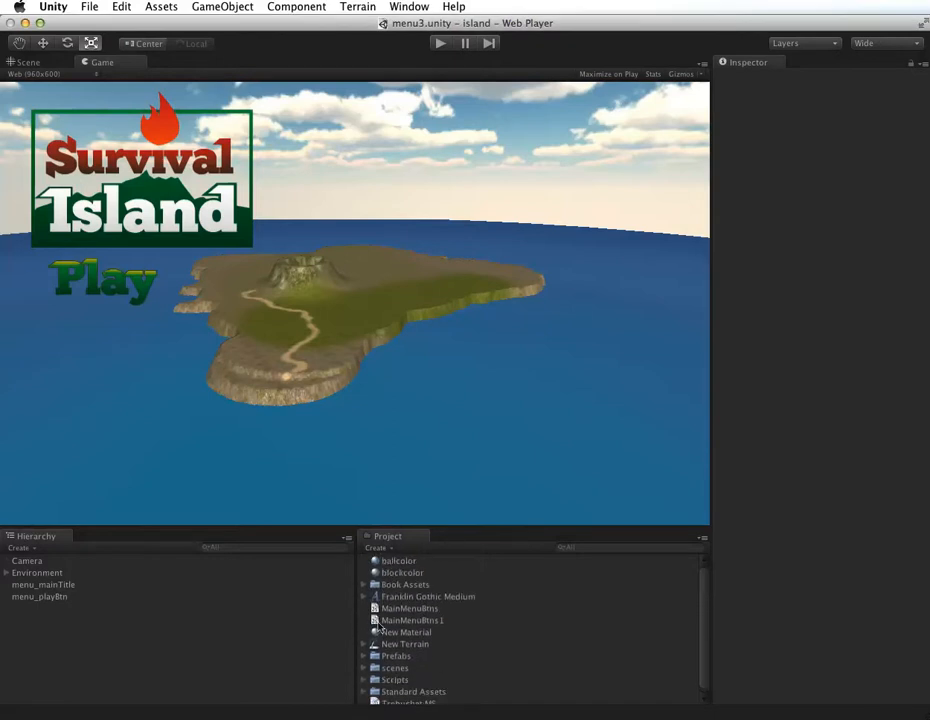
scroll(395, 631, down, 1)
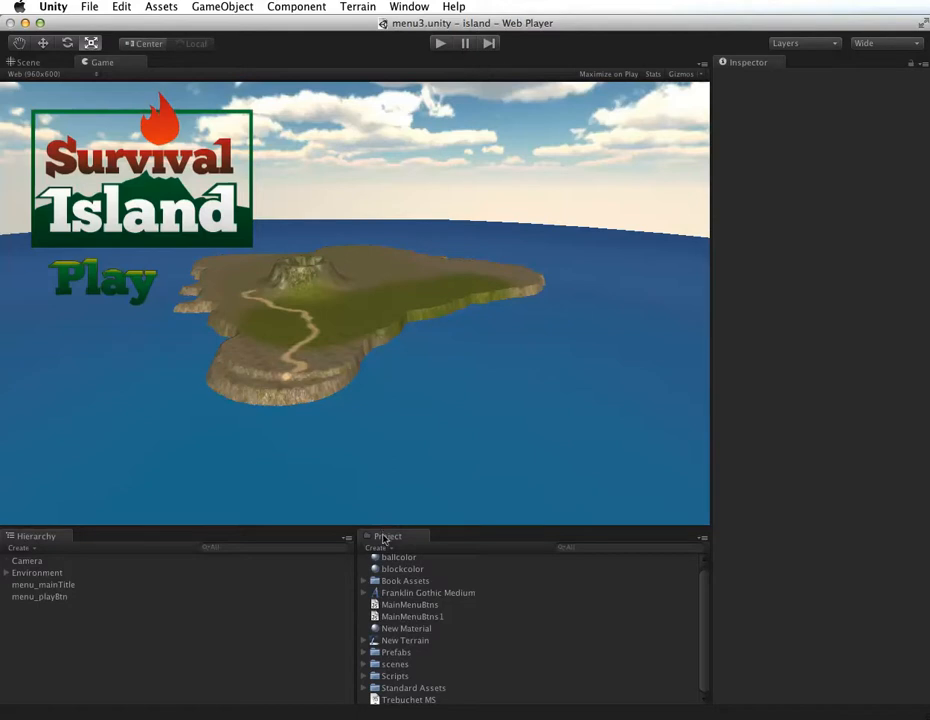
Step: Create a GUI Texture object from the menu_instructionsBtn texture in the Book Assets Textures folder
click(362, 581)
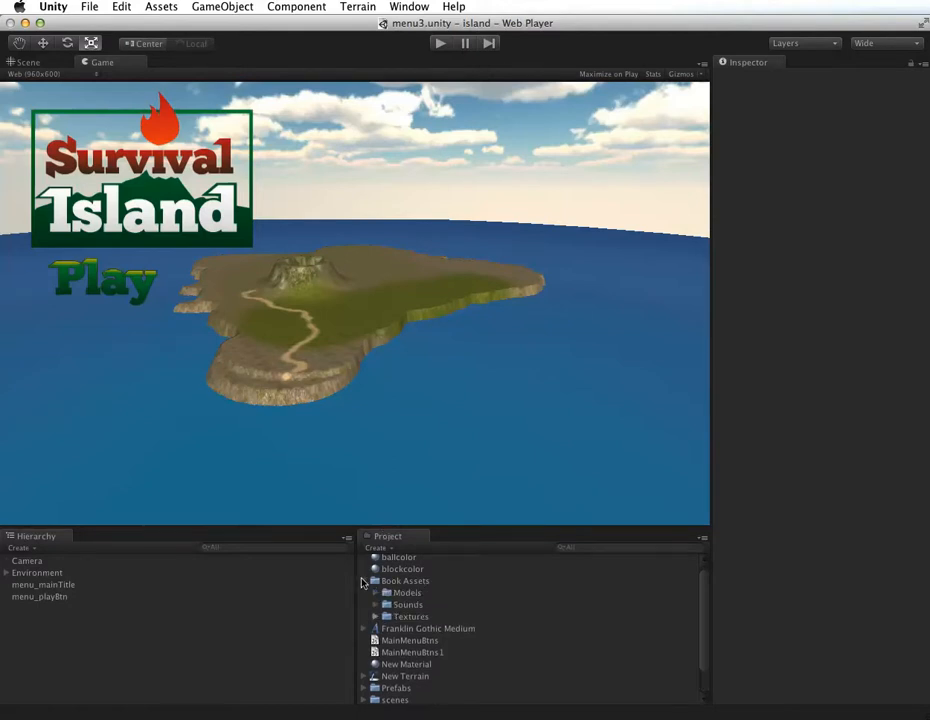
click(375, 616)
scroll(431, 625, down, 3)
scroll(431, 625, down, 5)
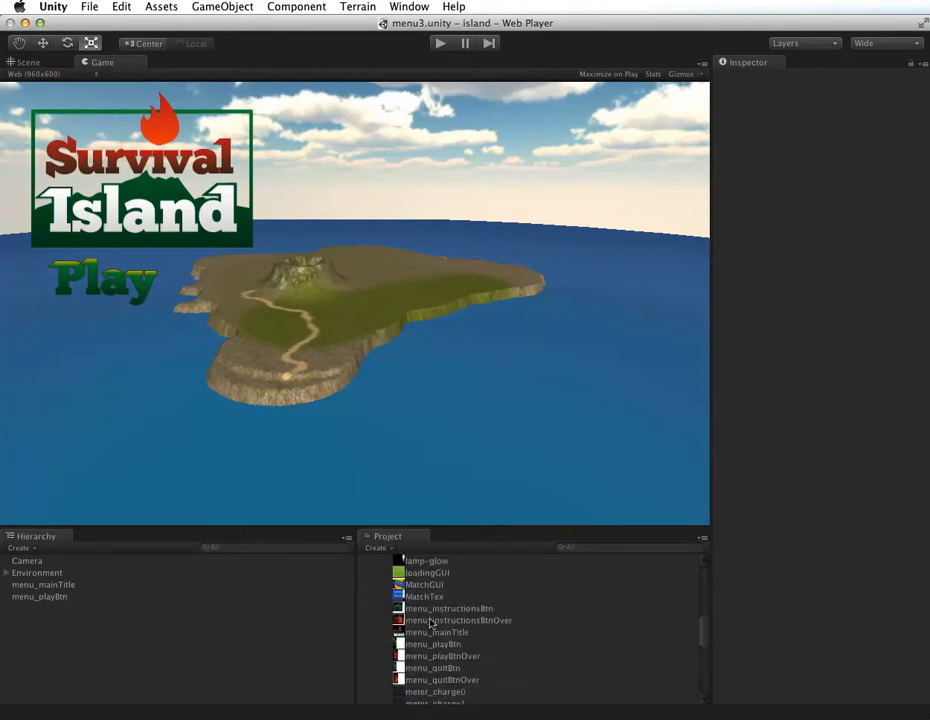
scroll(432, 625, down, 1)
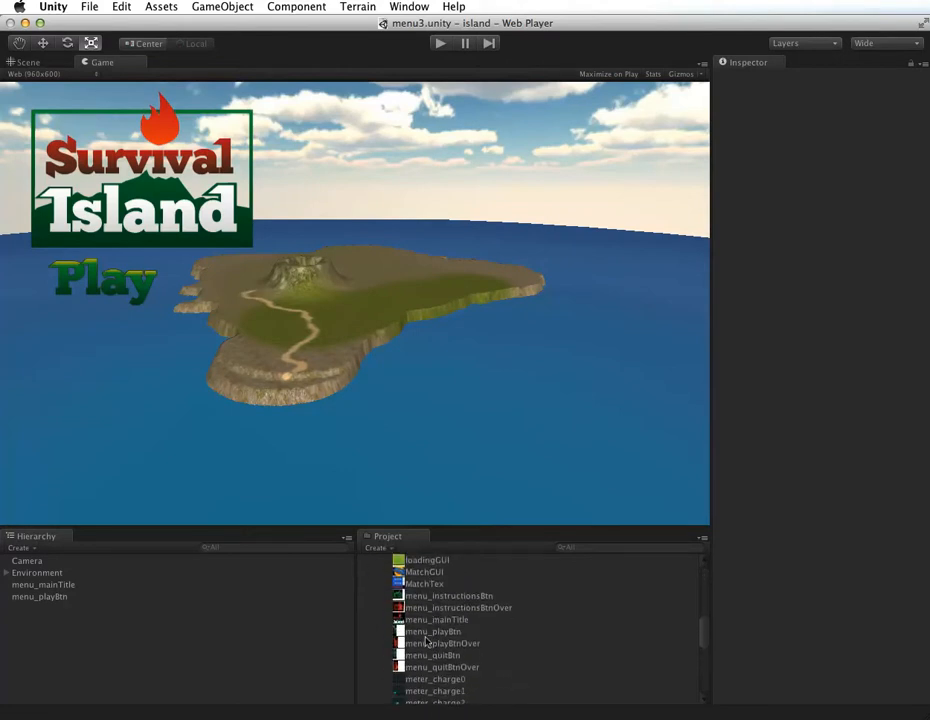
click(418, 596)
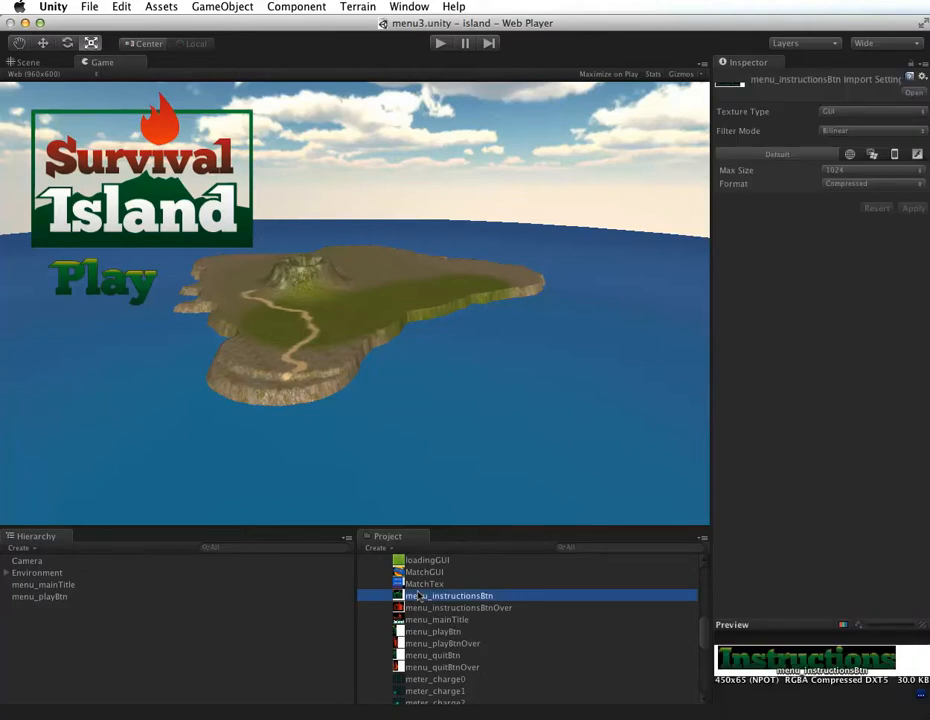
click(228, 7)
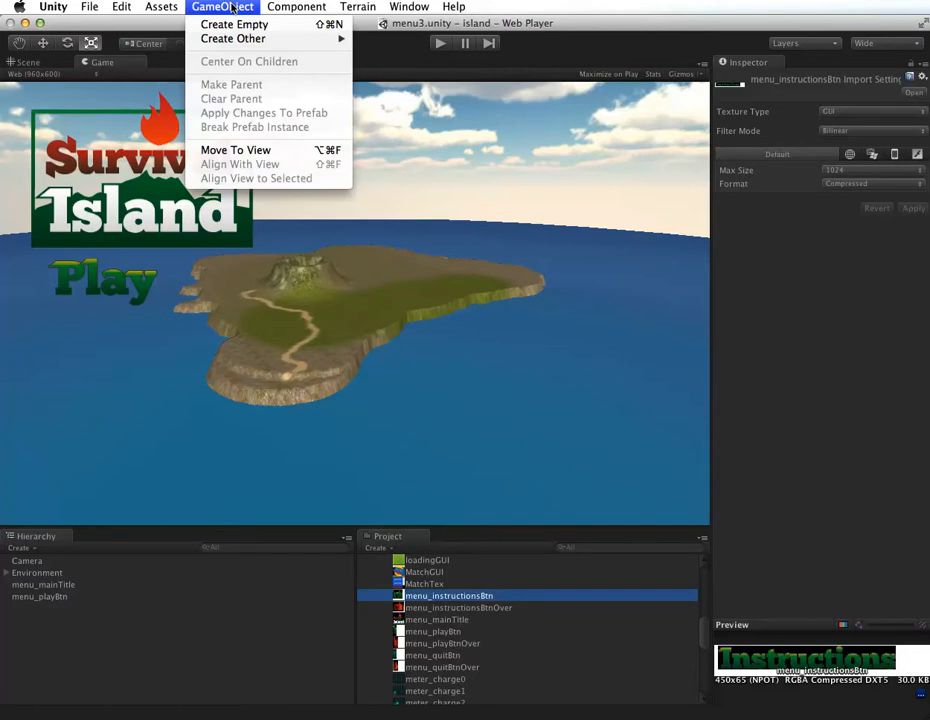
mouse_move(232, 40)
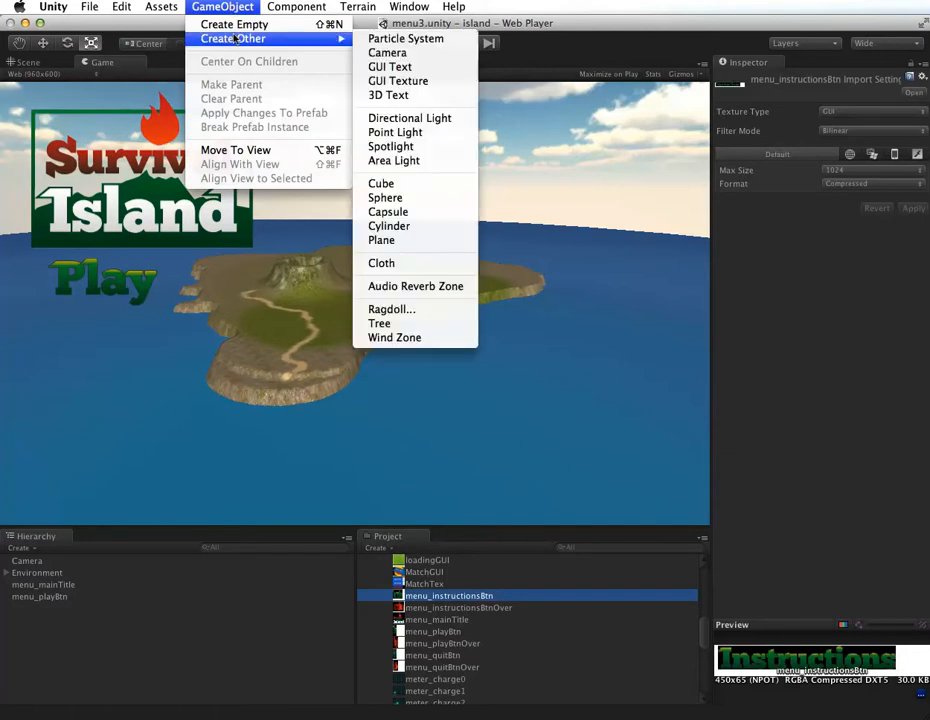
click(400, 80)
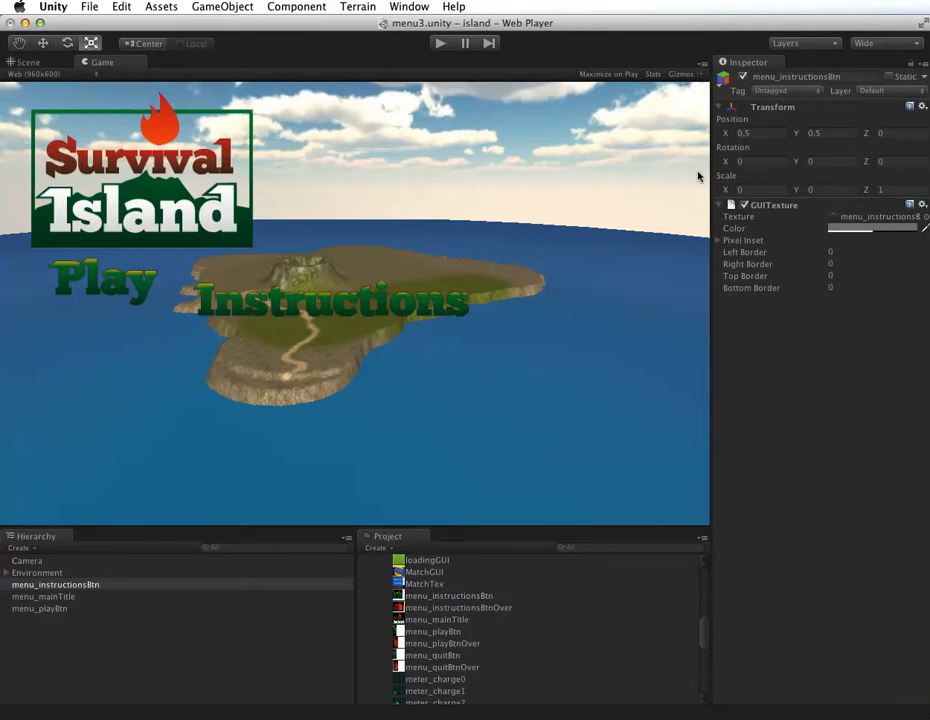
Step: Set the menu_instructionsBtn object's position to X 0.3 and Y 0.45
click(757, 133)
text(0.3)
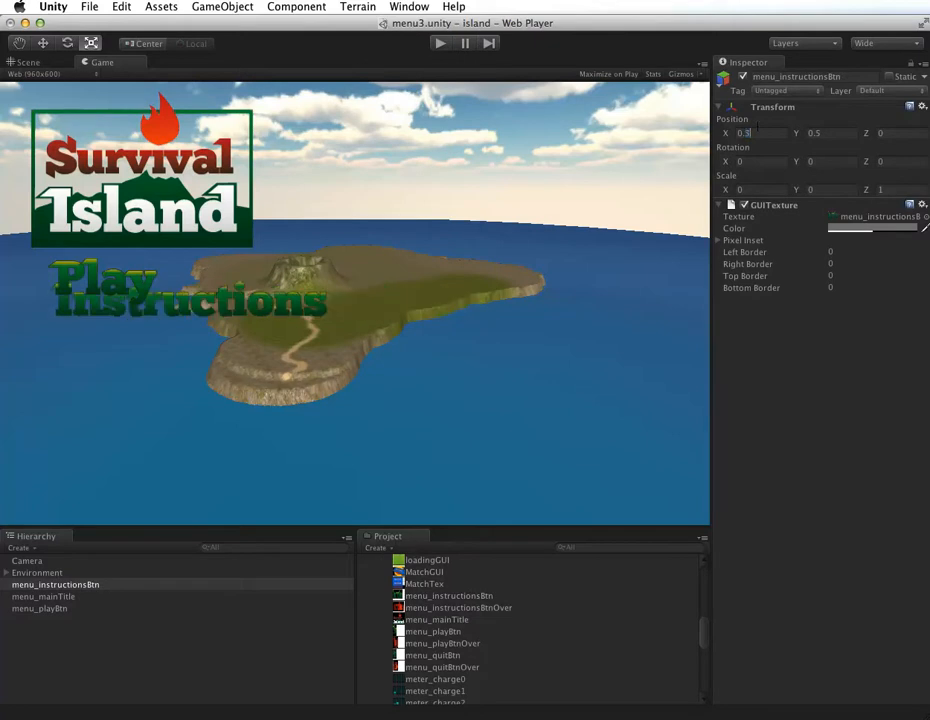
click(812, 132)
click(819, 129)
key(BackSpace)
text(45)
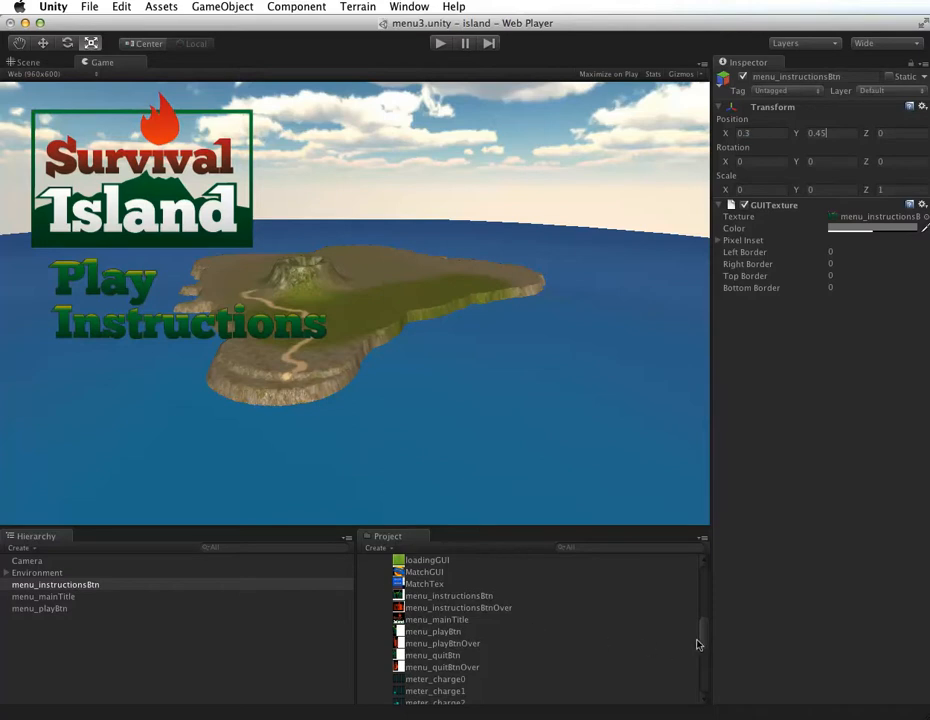
Step: Collapse the Textures folder and attach the MainMenuBtns script to the menu_instructionsBtn object
drag(701, 638, 700, 598)
scroll(536, 606, up, 4)
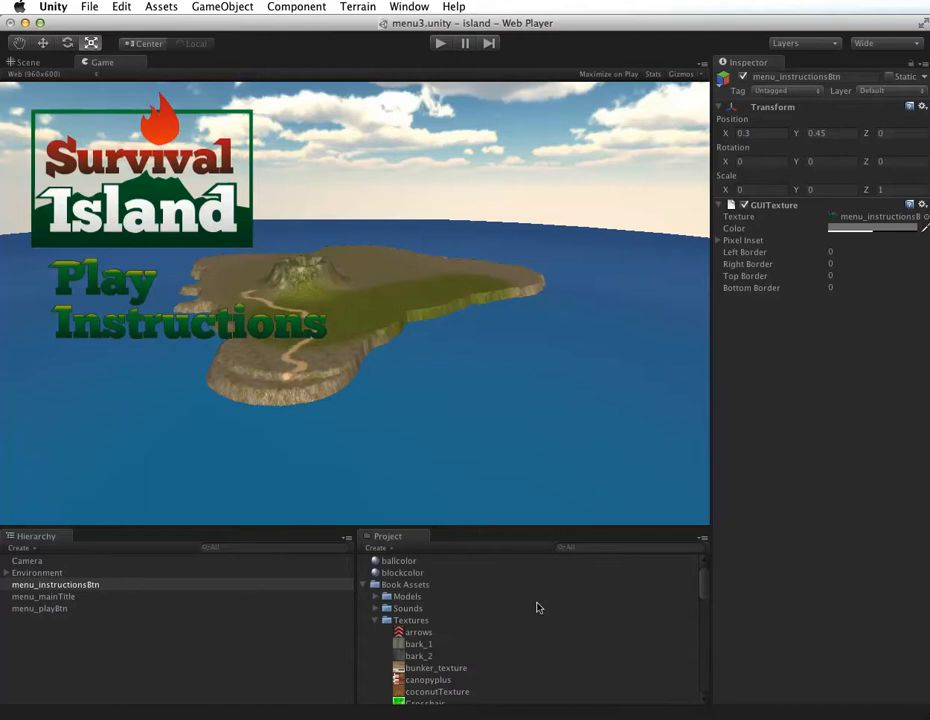
click(376, 620)
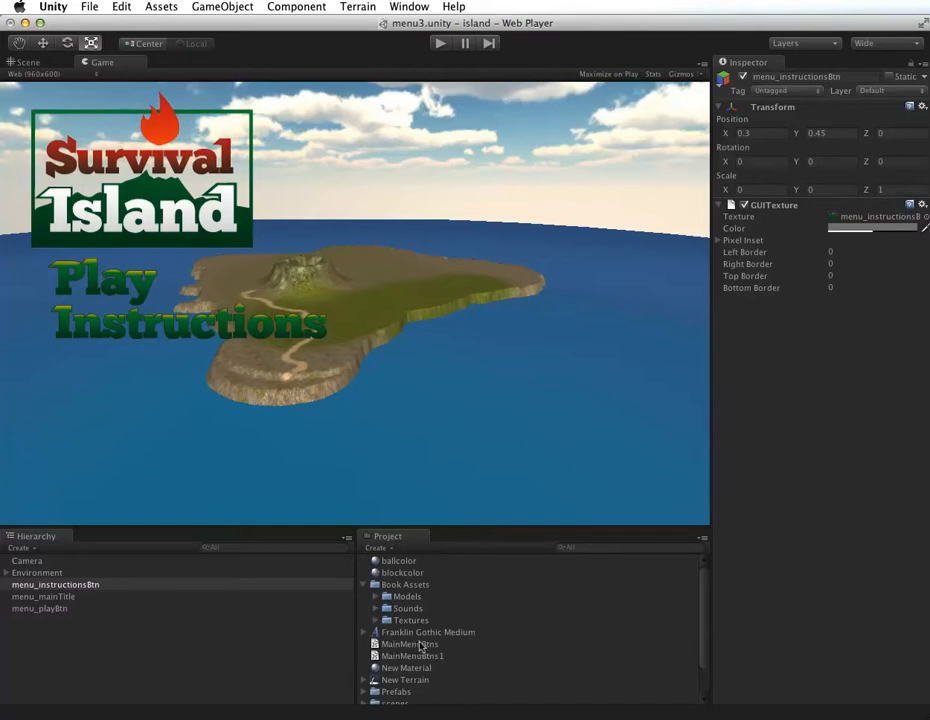
drag(425, 645, 106, 585)
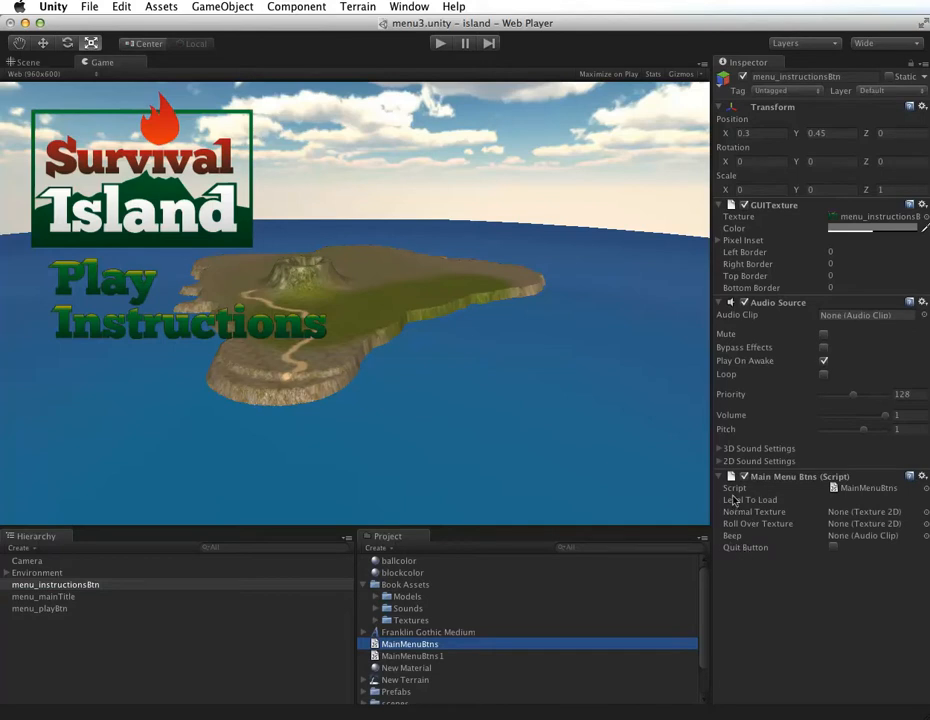
Step: Assign menu_instructionsBtn as the script's Normal Texture and menu_instructionsBtnOver as its Roll Over Texture
click(373, 621)
scroll(440, 620, down, 5)
scroll(440, 622, down, 3)
scroll(440, 624, down, 3)
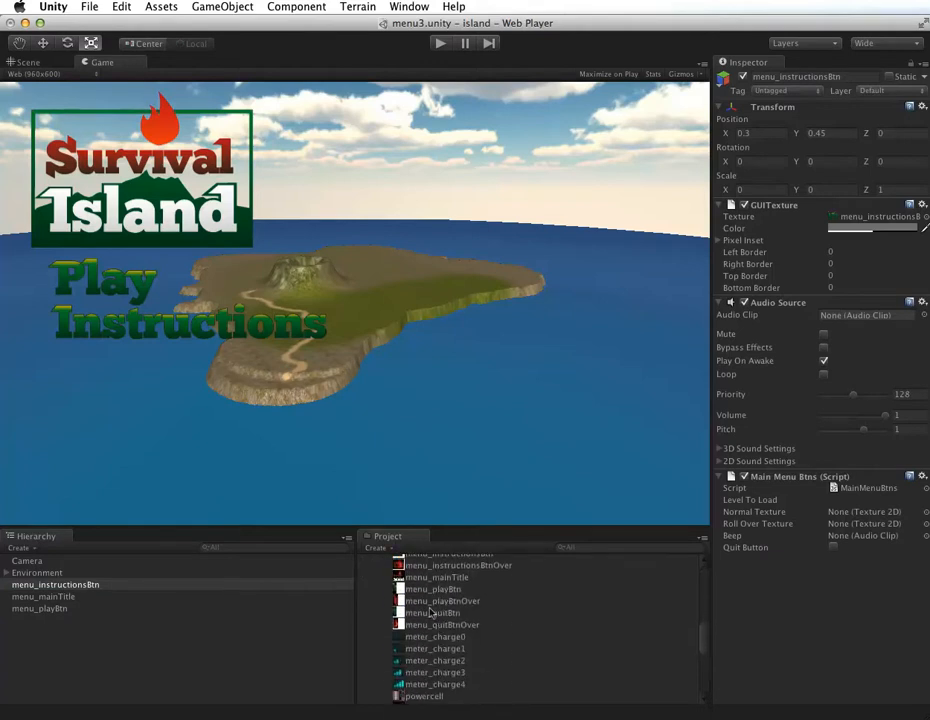
scroll(428, 603, up, 2)
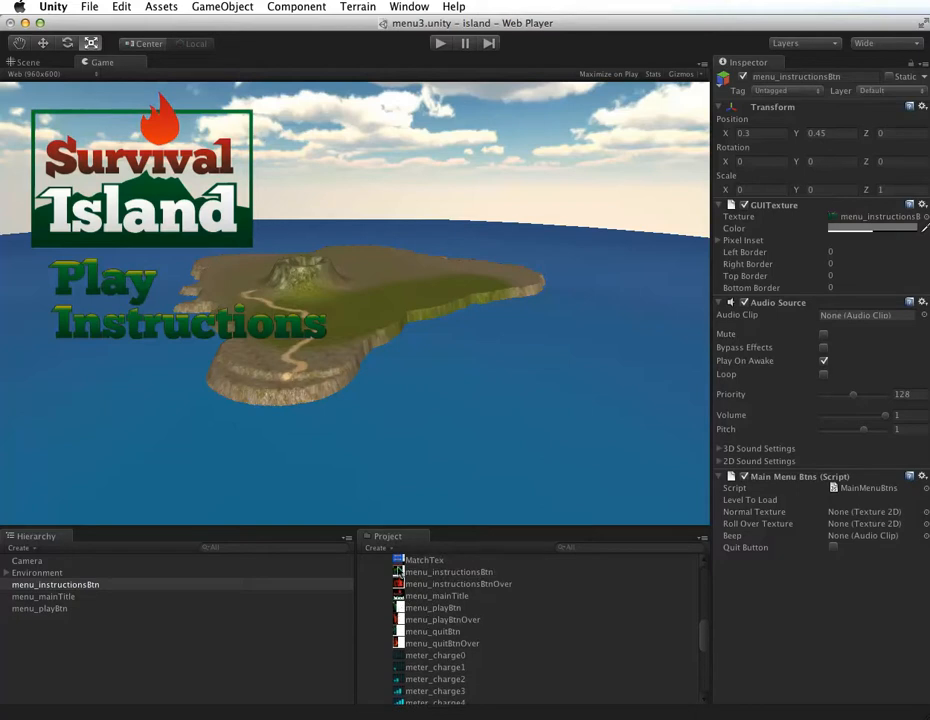
drag(398, 582, 828, 512)
drag(446, 585, 826, 533)
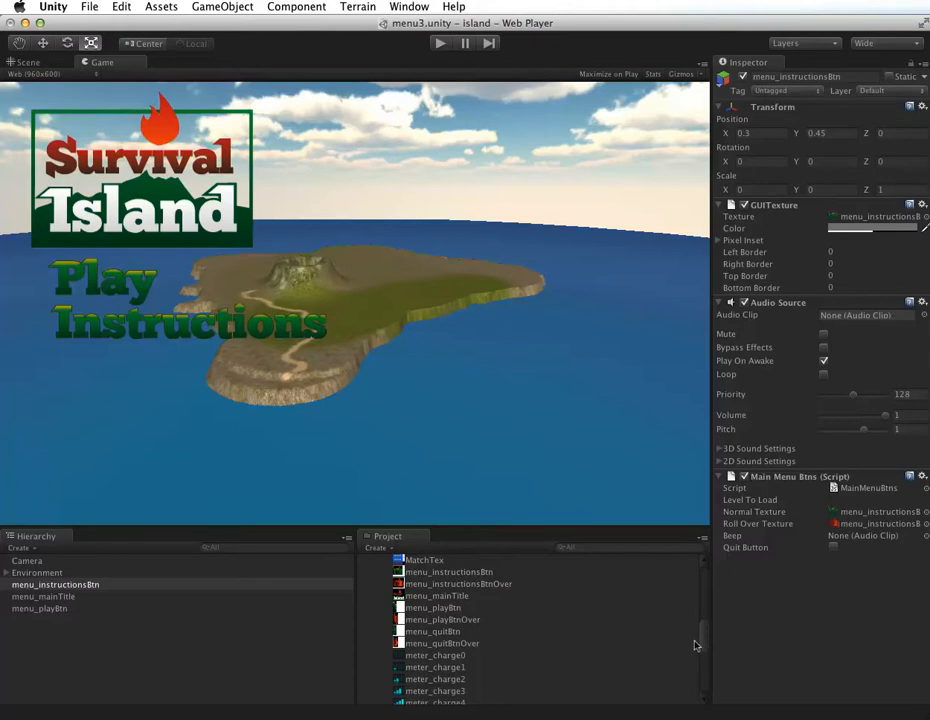
Step: Assign the menu_beep sound from the Book Assets Sounds folder as the Instructions button script's Beep clip
drag(703, 637, 705, 588)
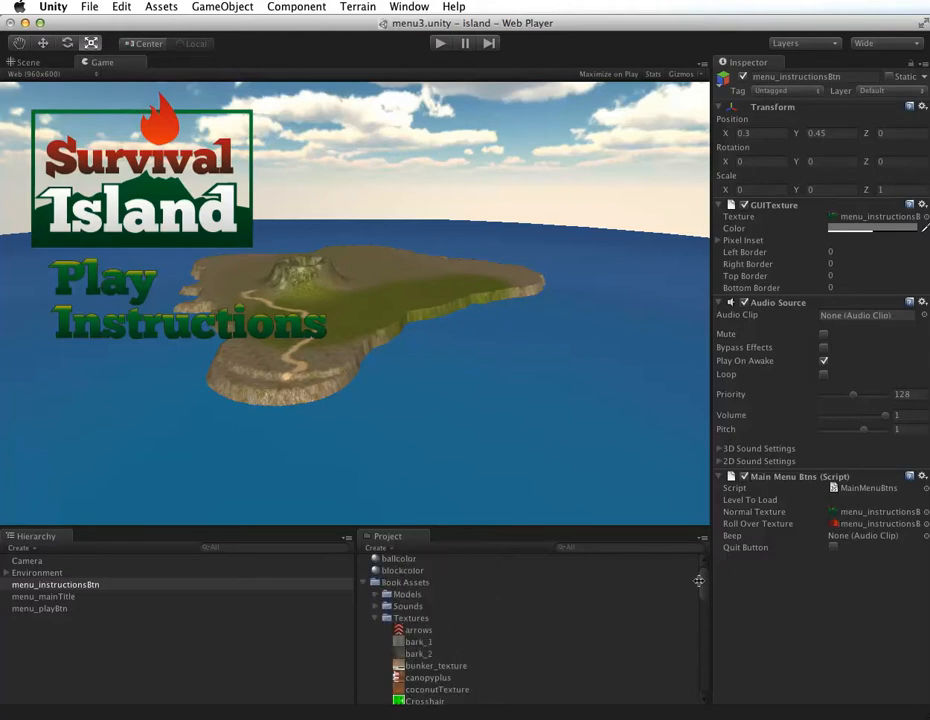
click(376, 606)
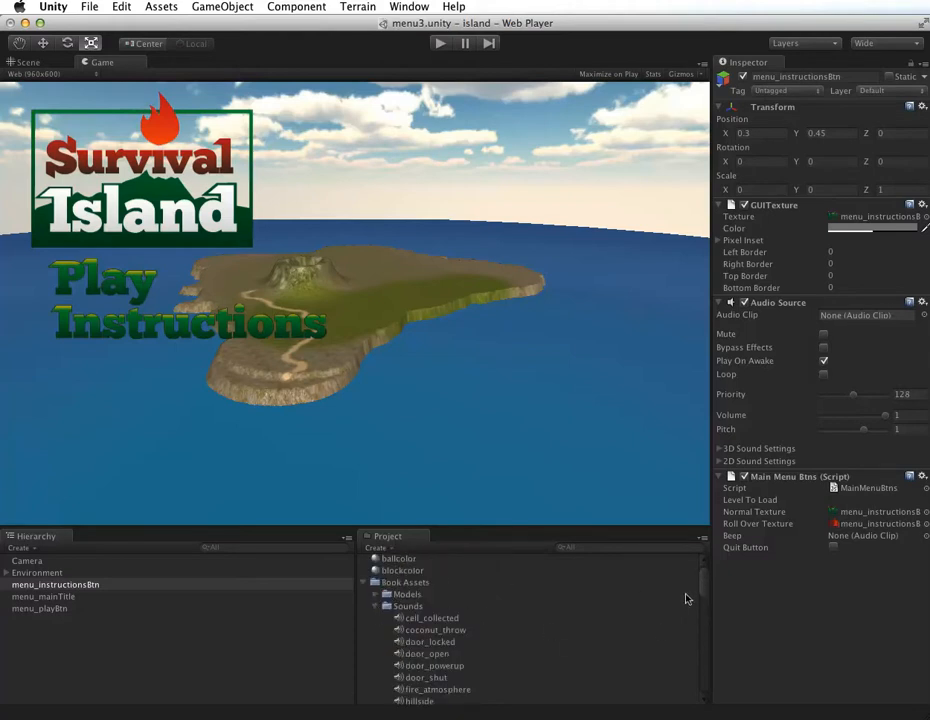
drag(703, 580, 701, 599)
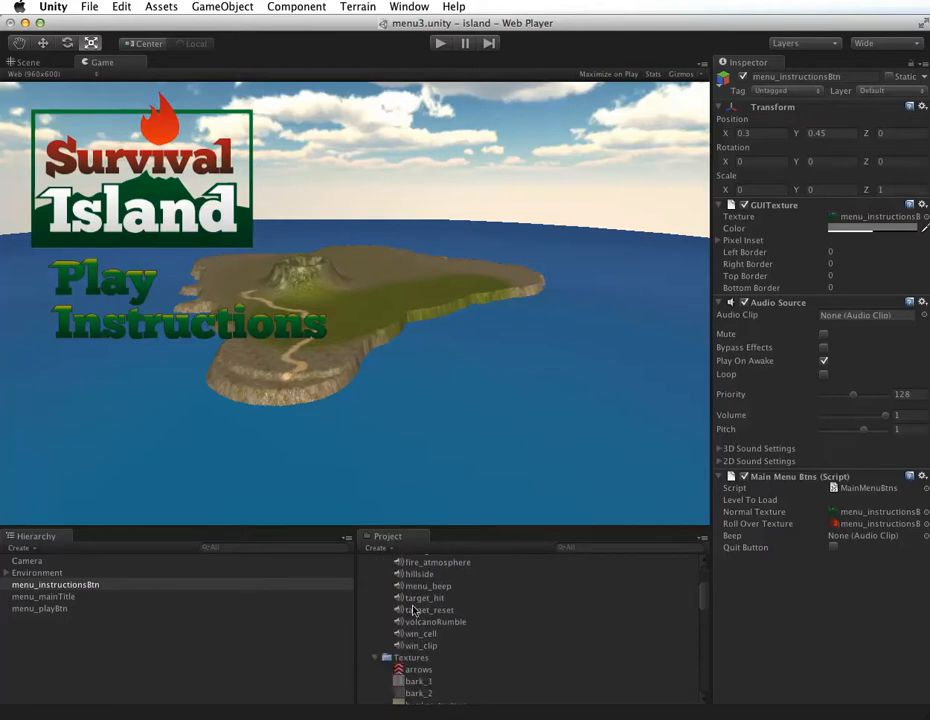
drag(424, 587, 837, 538)
Step: Create a GUI Texture object from the menu_quitBtn texture in the Book Assets Textures folder
scroll(698, 610, down, 2)
scroll(699, 610, down, 10)
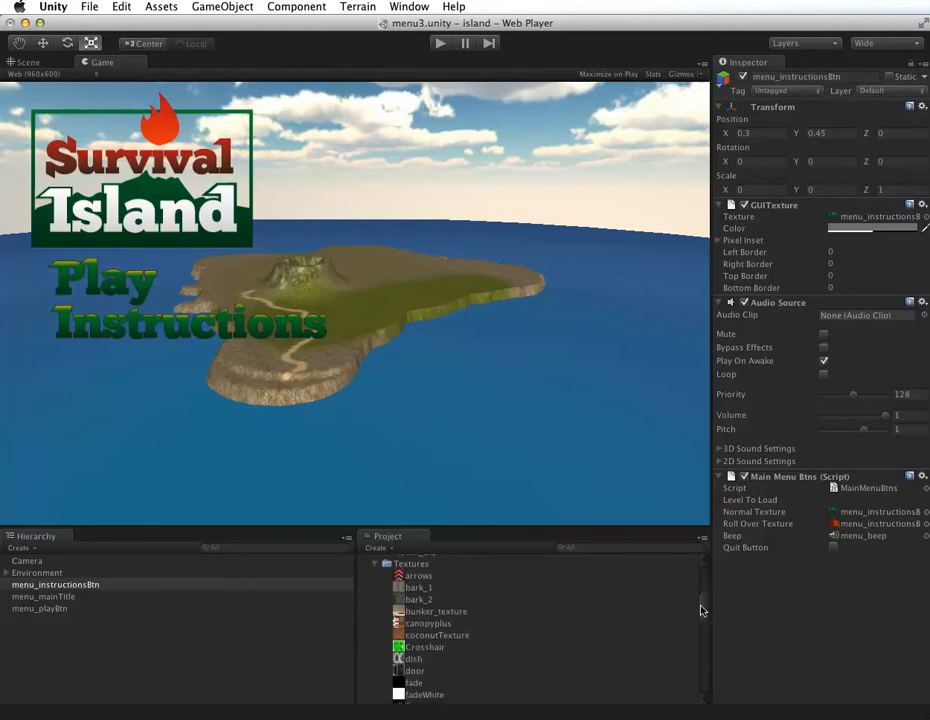
drag(700, 625, 677, 650)
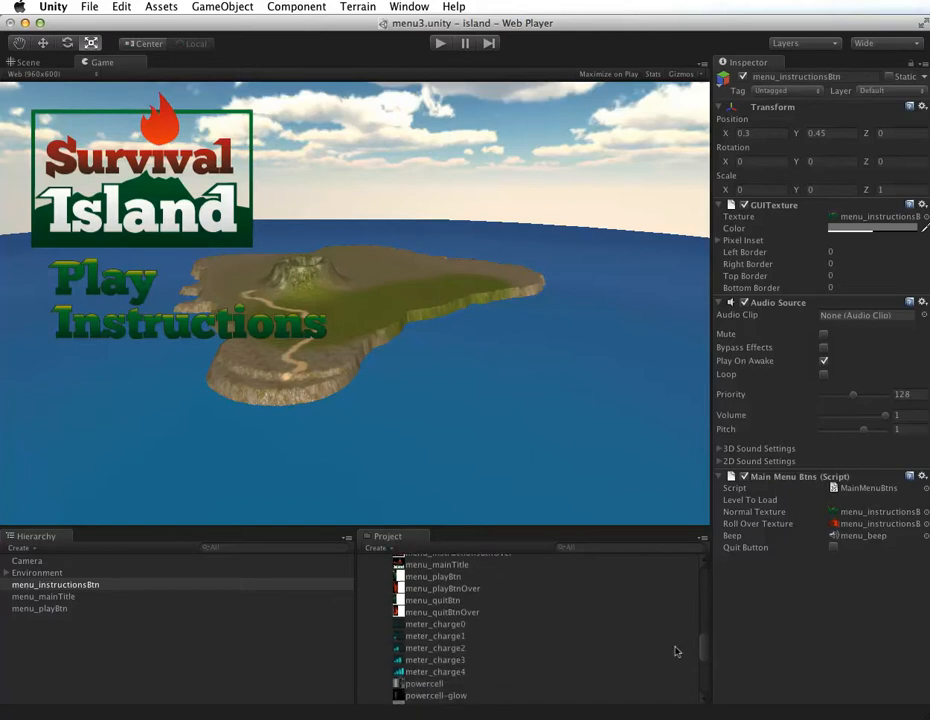
click(463, 600)
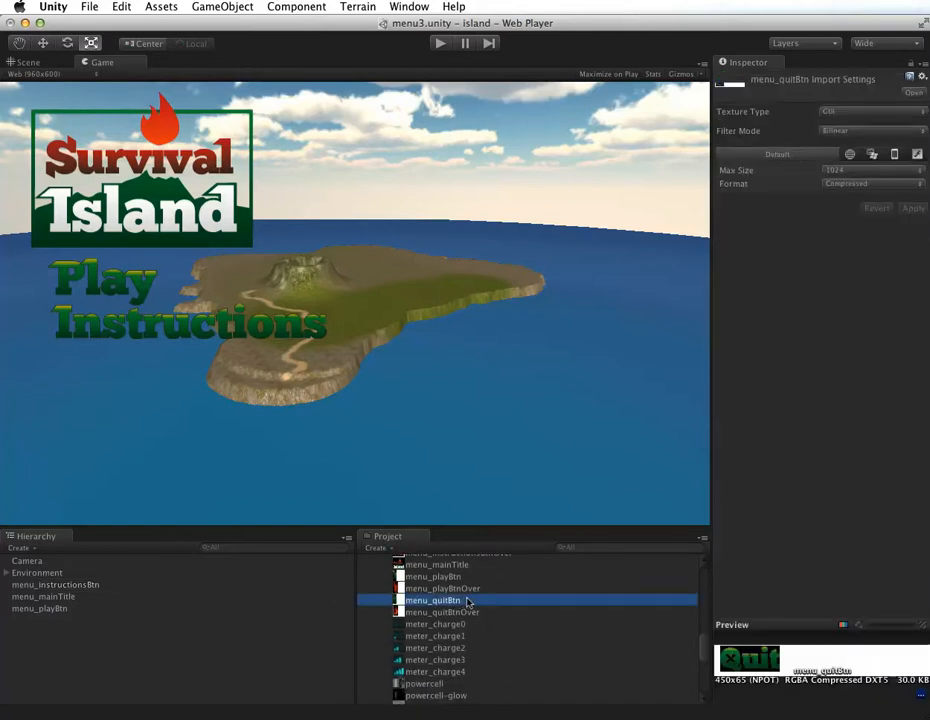
click(200, 6)
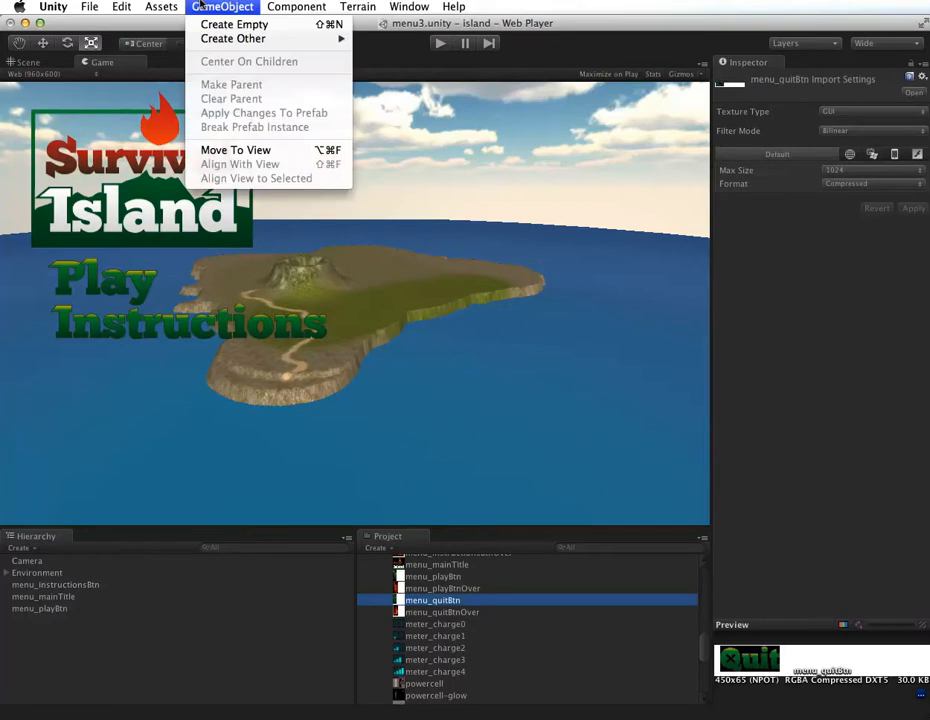
mouse_move(280, 38)
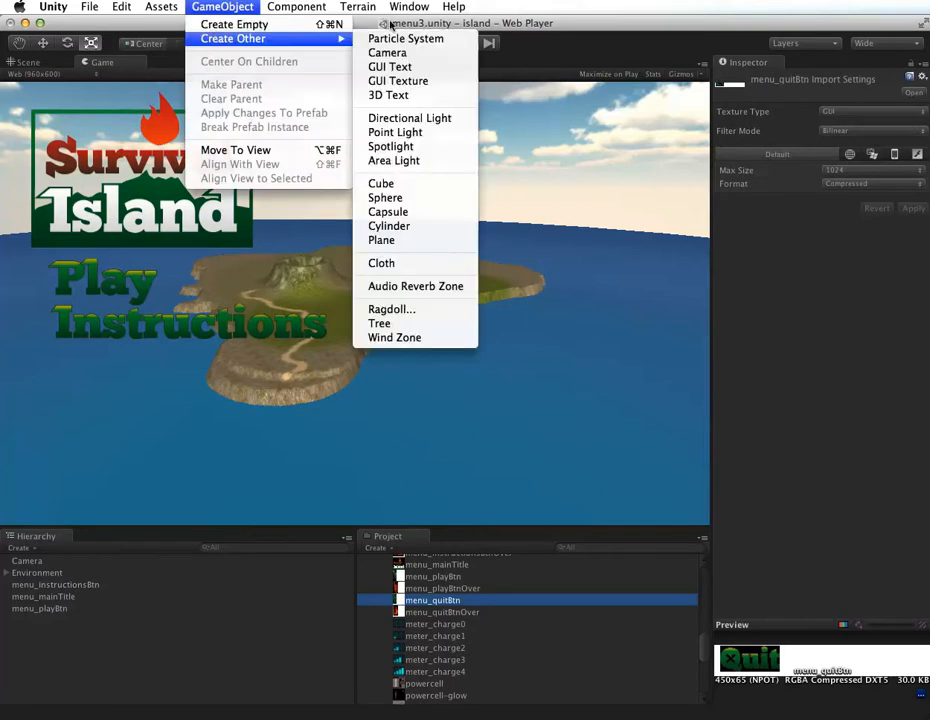
click(388, 80)
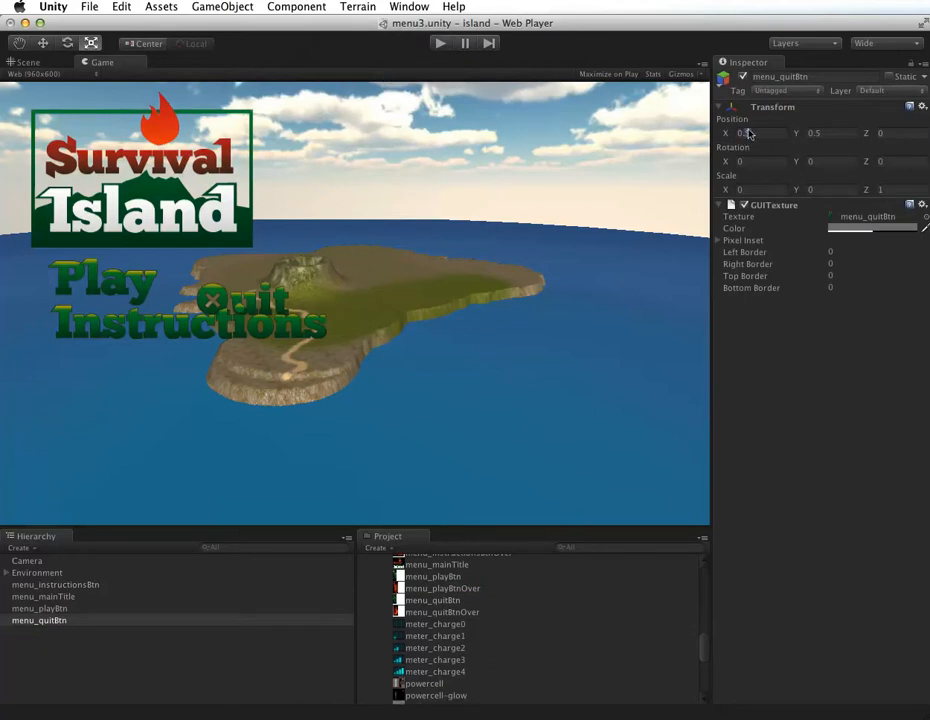
Step: Position the menu_quitBtn object at X 0.3 and Y 0.35
text(0.3)
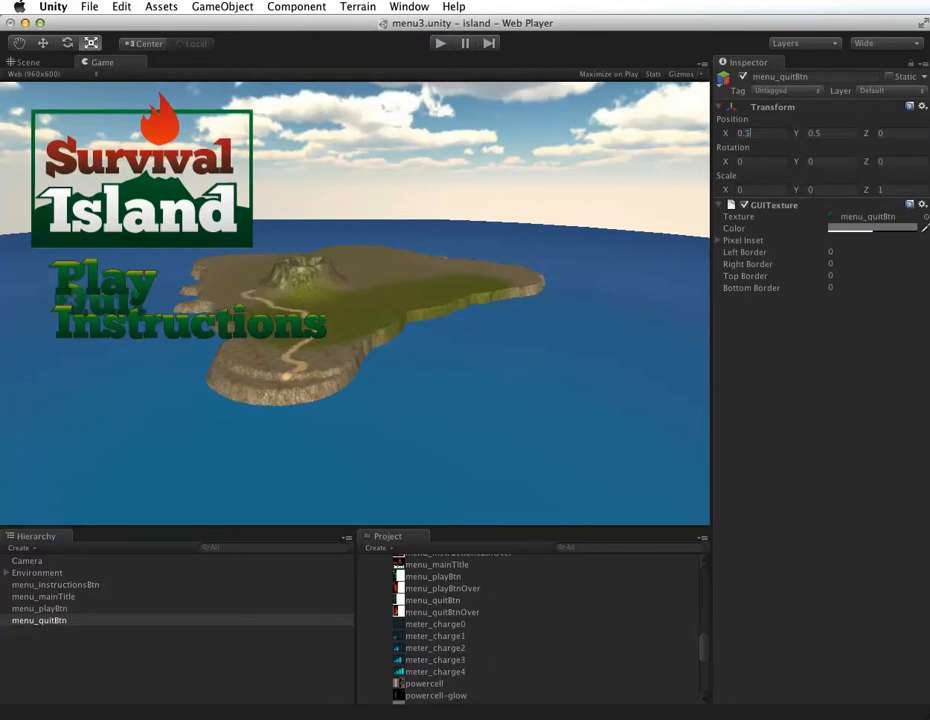
text(35)
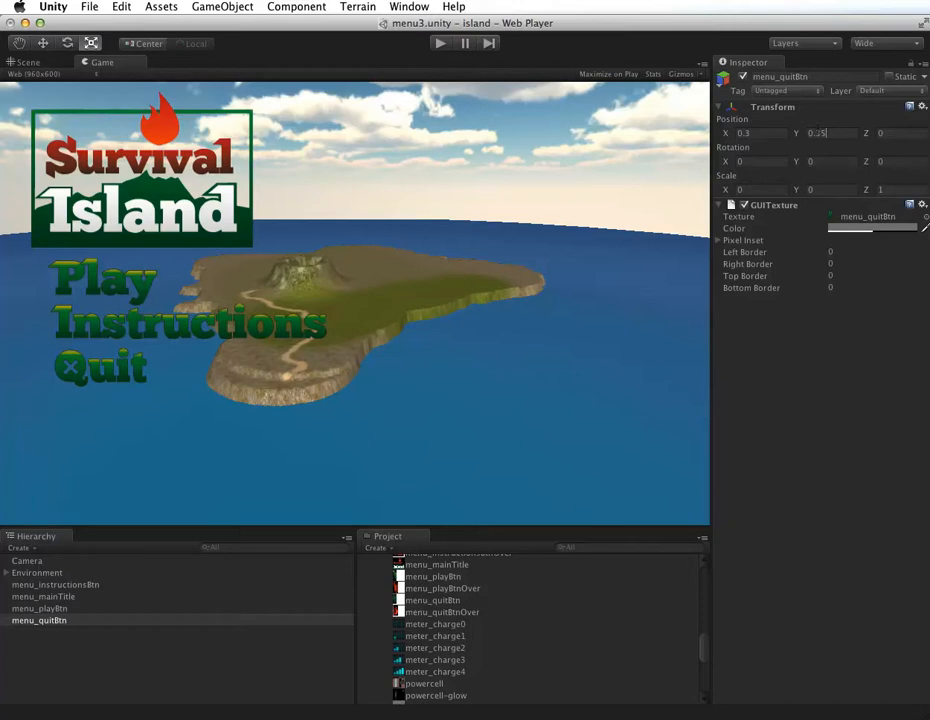
Step: Attach the MainMenuBtns script to the menu_quitBtn object and select that object
scroll(700, 646, up, 1)
drag(698, 642, 697, 670)
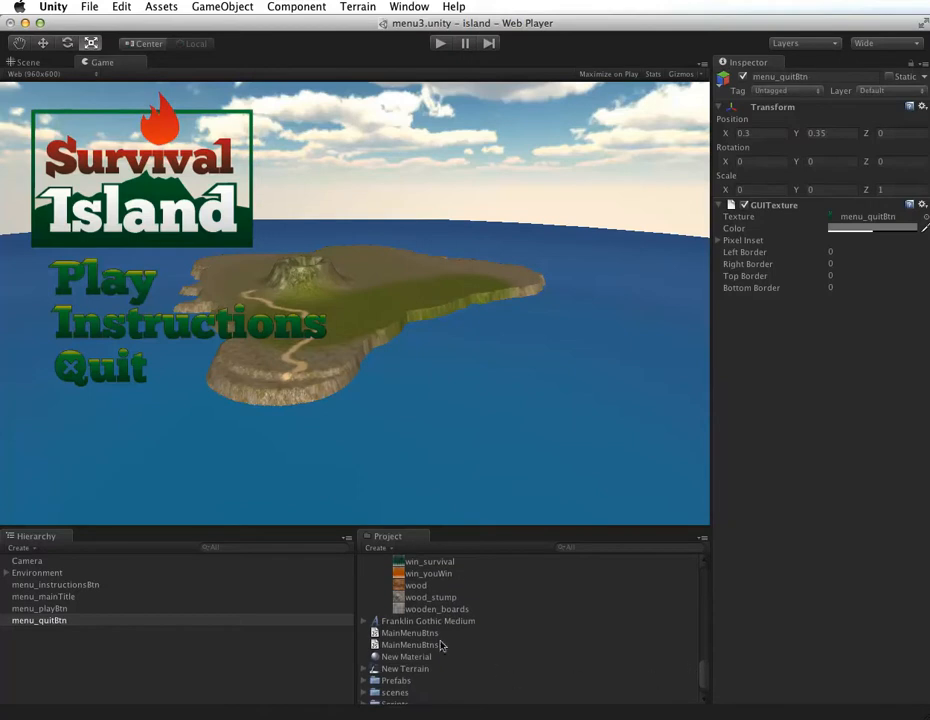
click(411, 633)
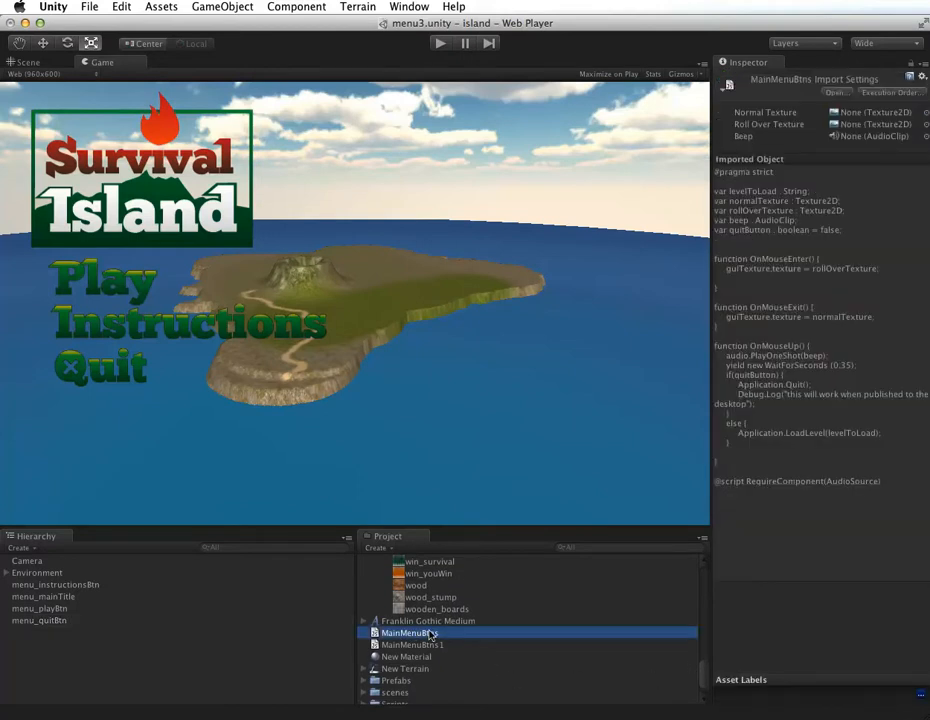
drag(430, 635, 50, 621)
click(54, 621)
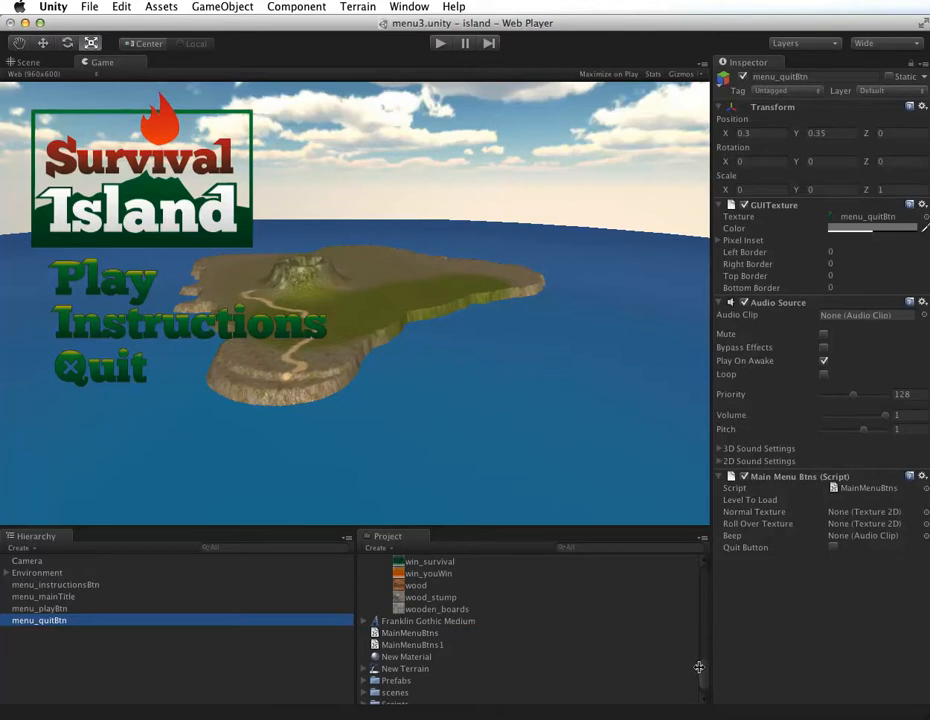
Step: Assign menu_quitBtn as the Quit button script's Normal Texture and menu_quitBtnOver as its Roll Over Texture
drag(701, 678, 701, 664)
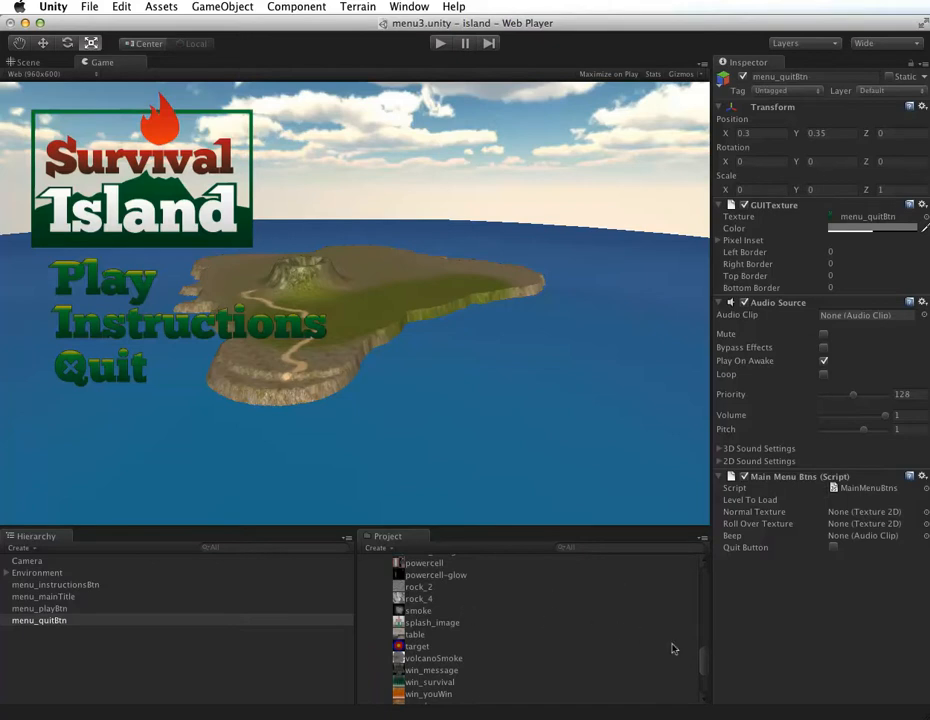
scroll(700, 660, up, 1)
scroll(700, 660, down, 3)
scroll(700, 662, up, 2)
scroll(700, 662, up, 6)
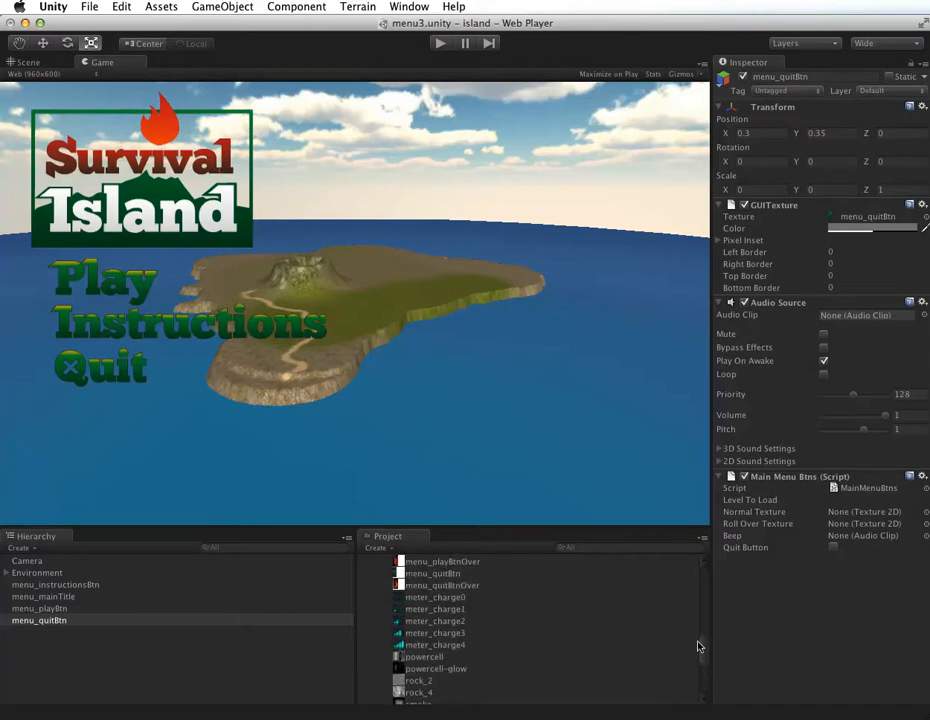
drag(443, 625, 845, 511)
drag(458, 639, 862, 524)
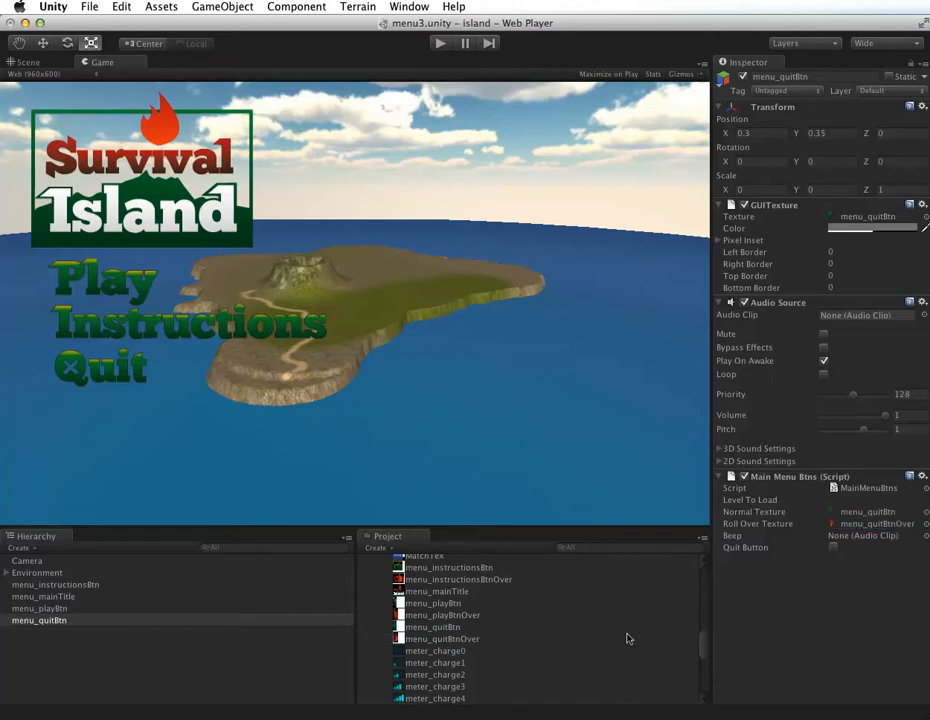
Step: Assign the menu_beep sound as the Quit button script's Beep clip and enable its Quit Button option
drag(701, 648, 702, 596)
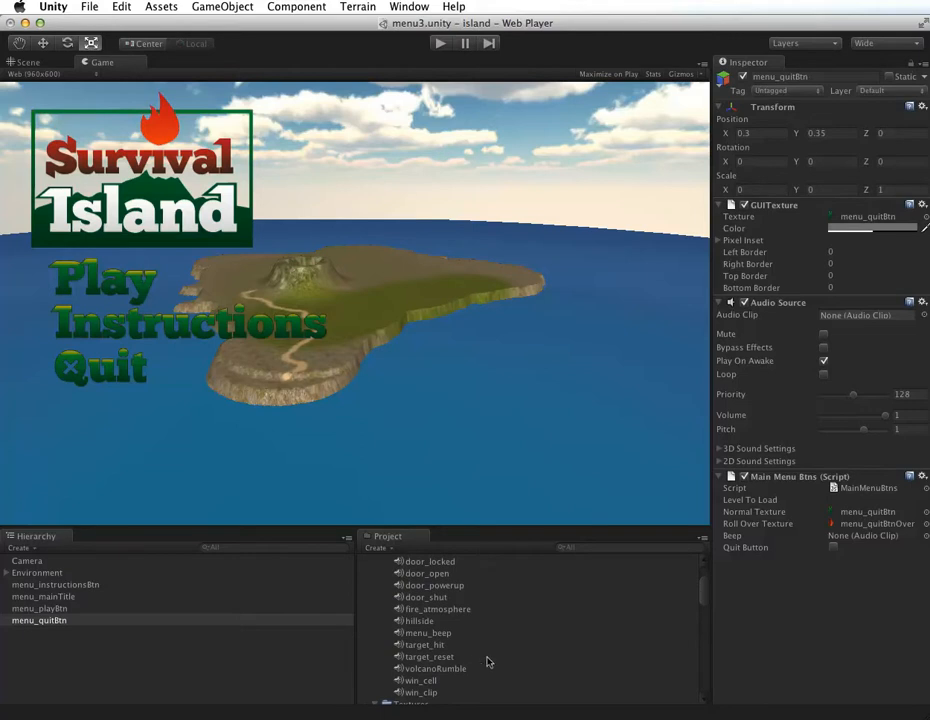
drag(421, 633, 828, 542)
click(834, 547)
Step: Save the scene and test the Instructions and Quit buttons in play mode
click(89, 7)
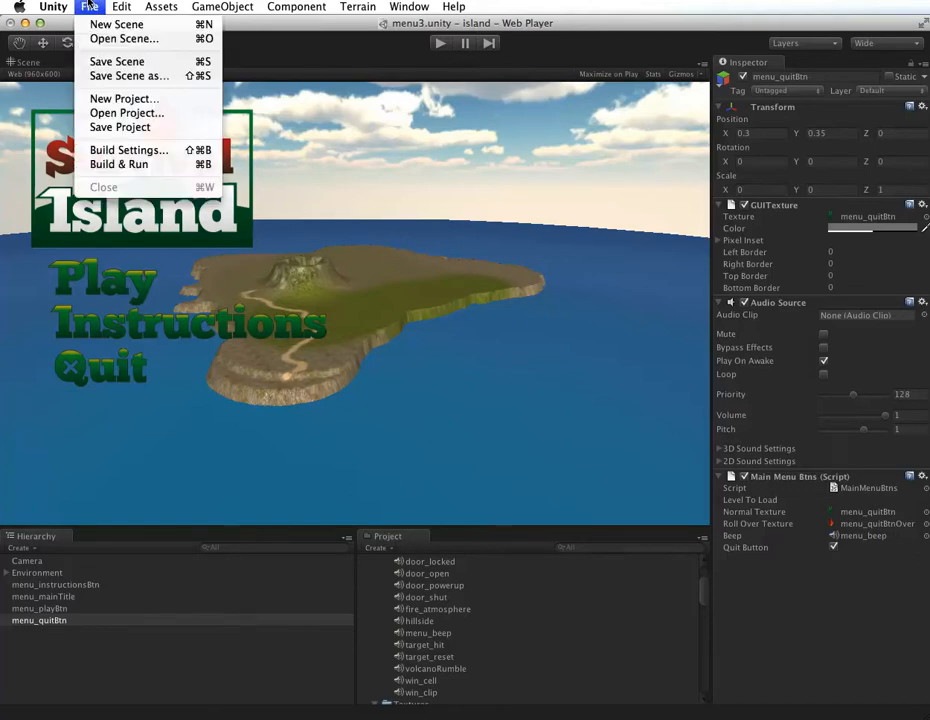
click(104, 62)
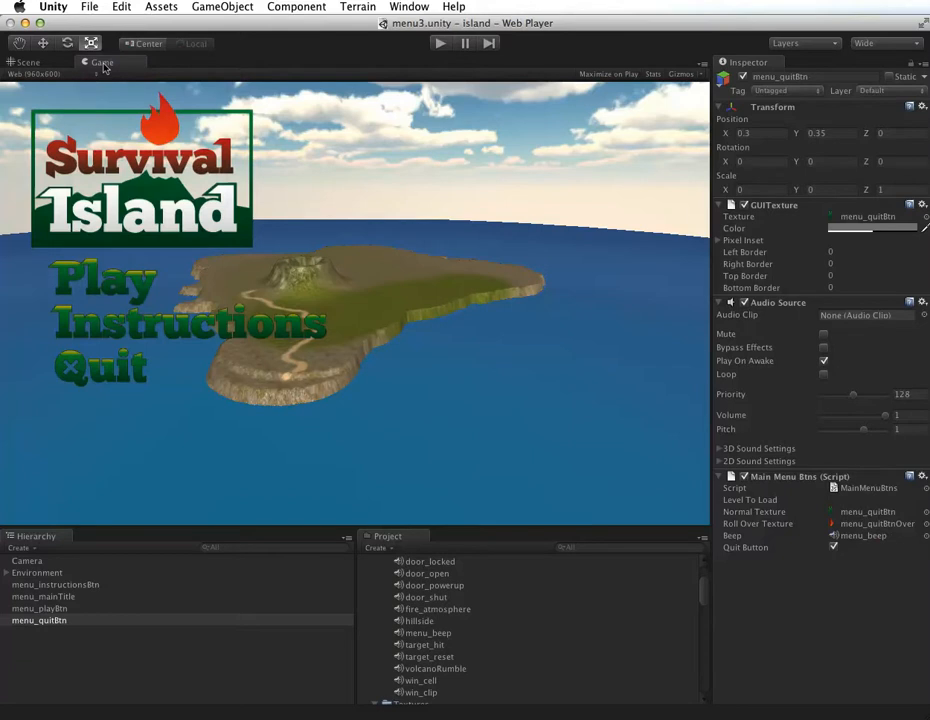
click(439, 43)
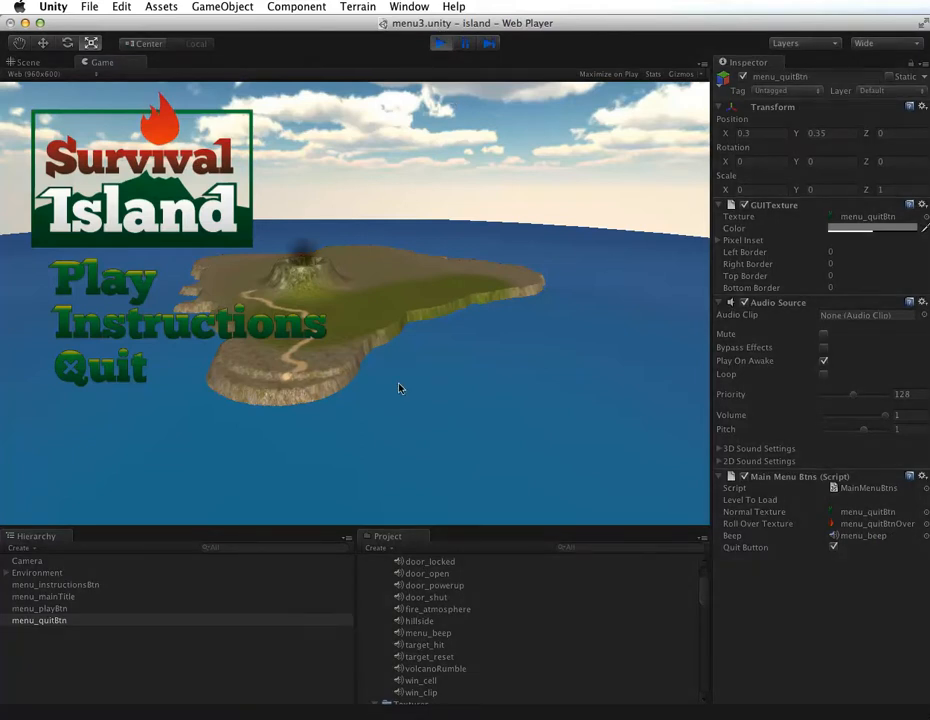
click(153, 327)
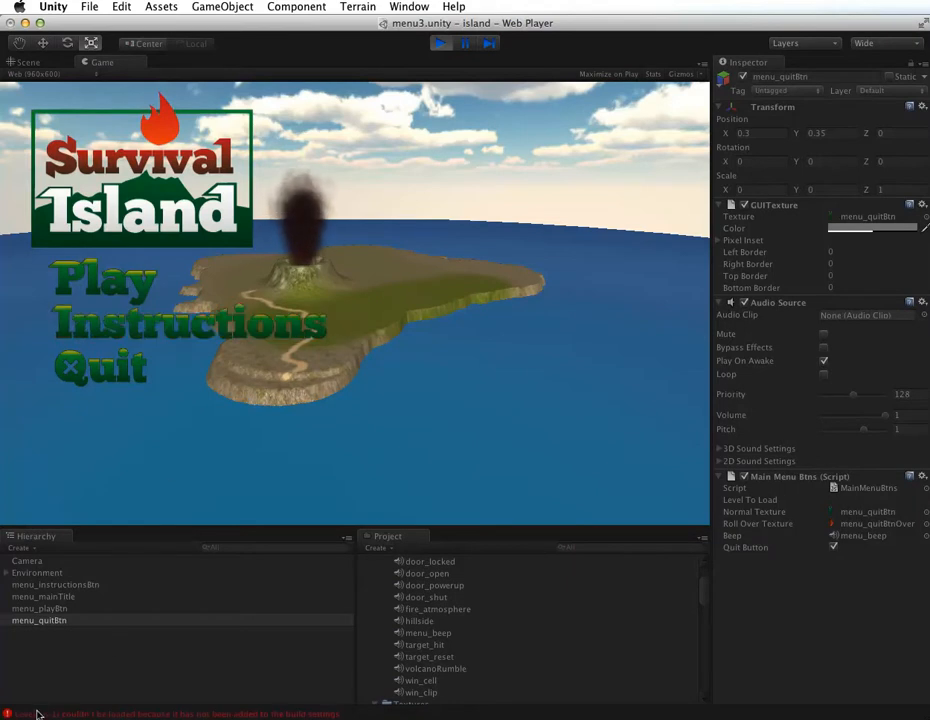
click(87, 373)
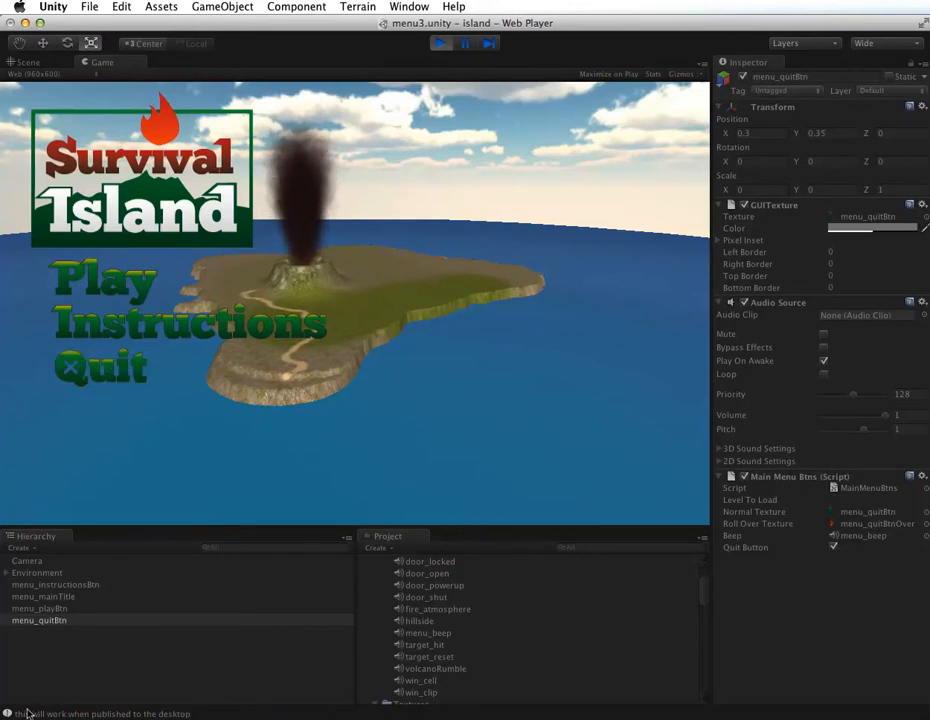
click(441, 44)
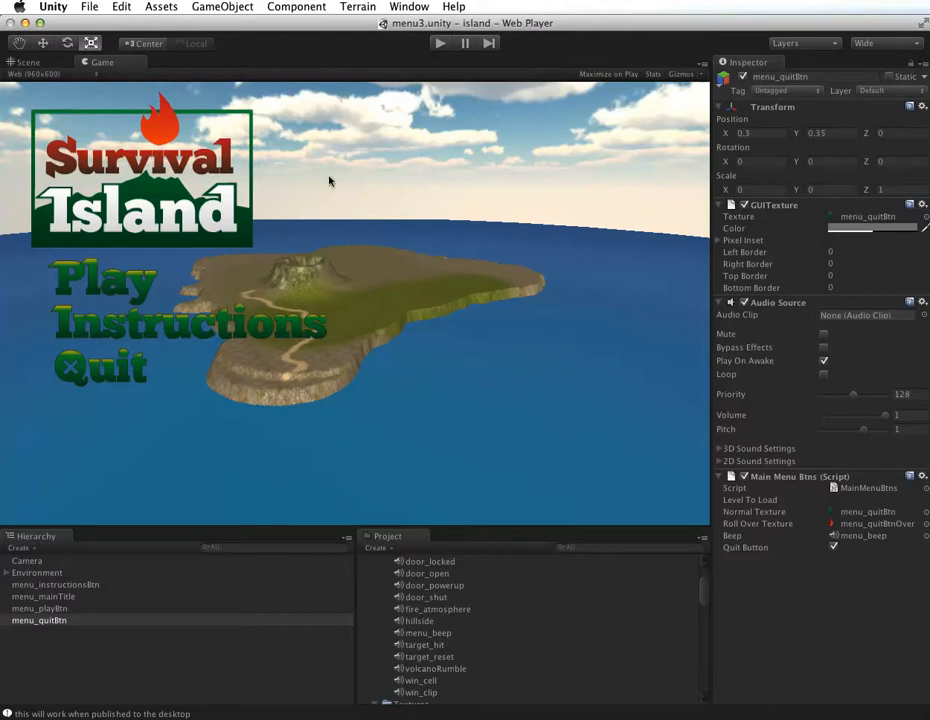
Step: Switch the build platform to PC and Mac Standalone and set the Game view's aspect to Standalone (1024x768)
click(86, 7)
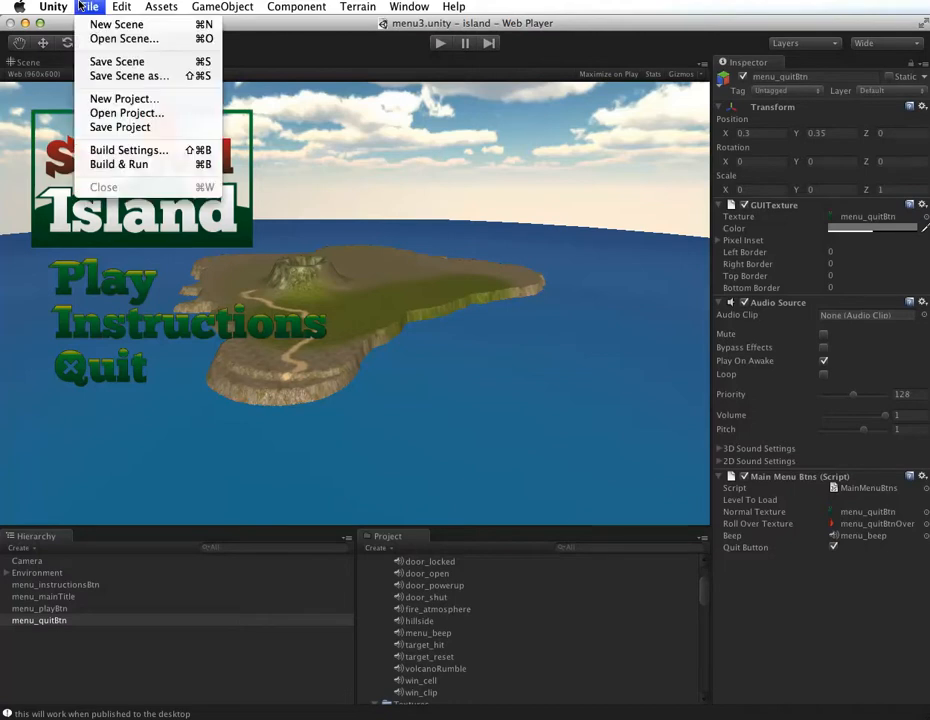
click(115, 150)
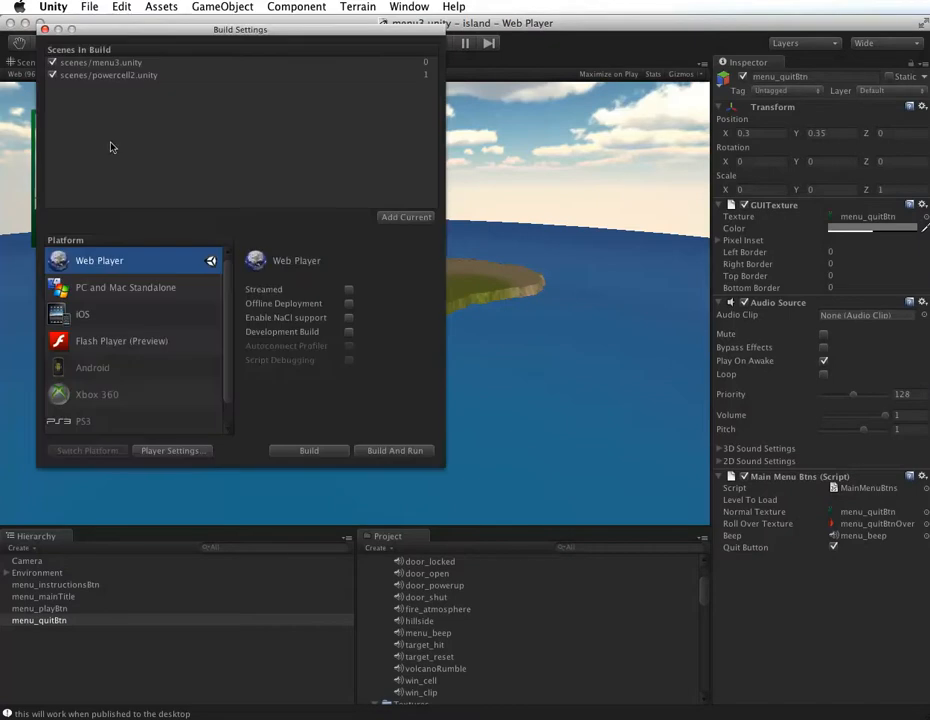
click(82, 283)
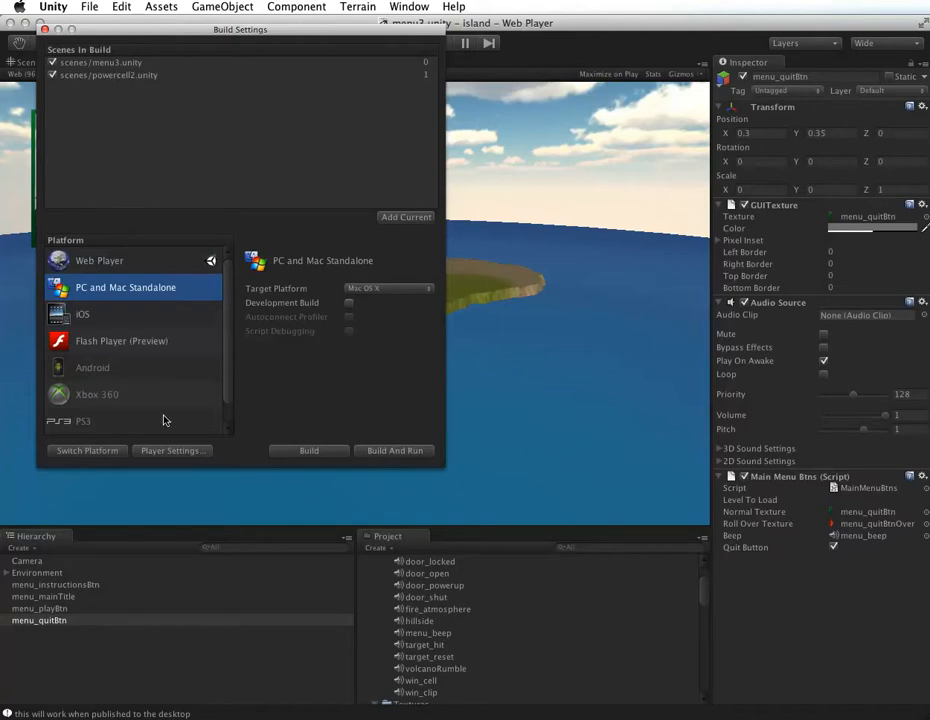
click(98, 450)
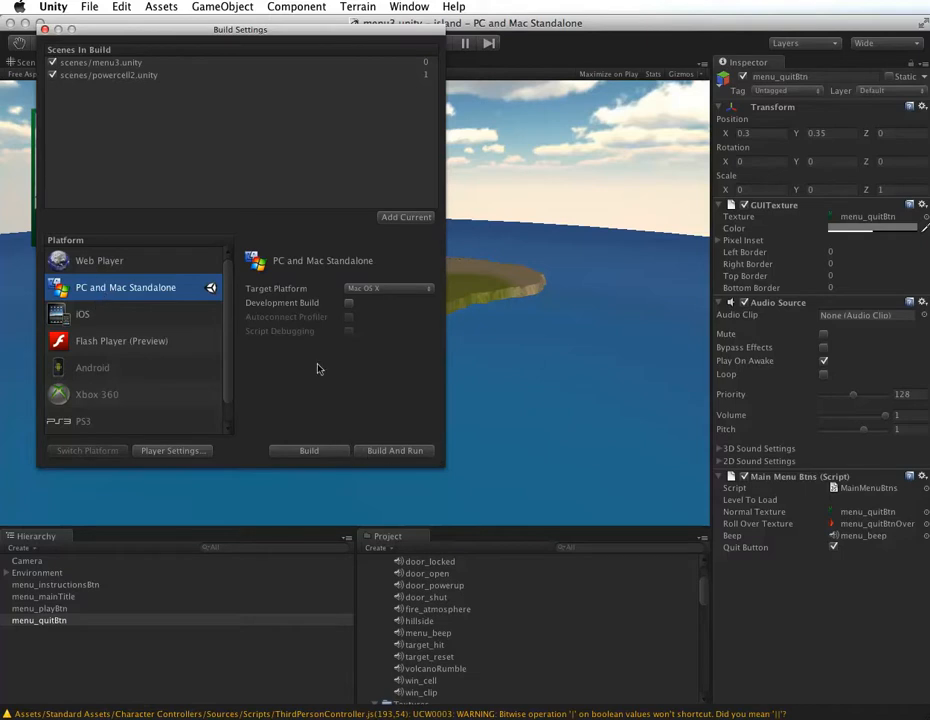
click(44, 29)
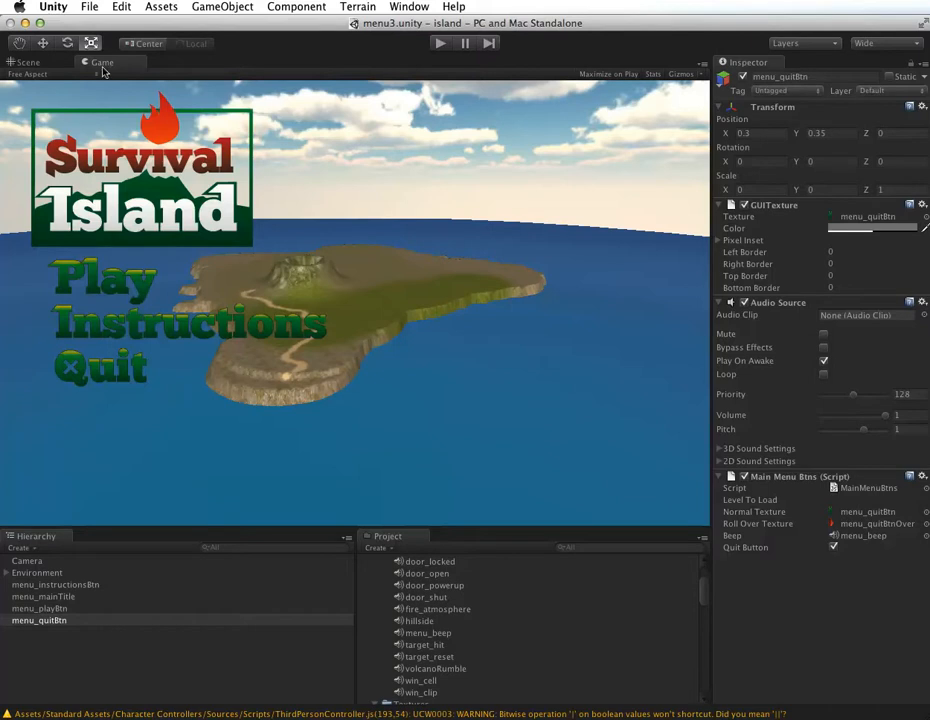
click(35, 74)
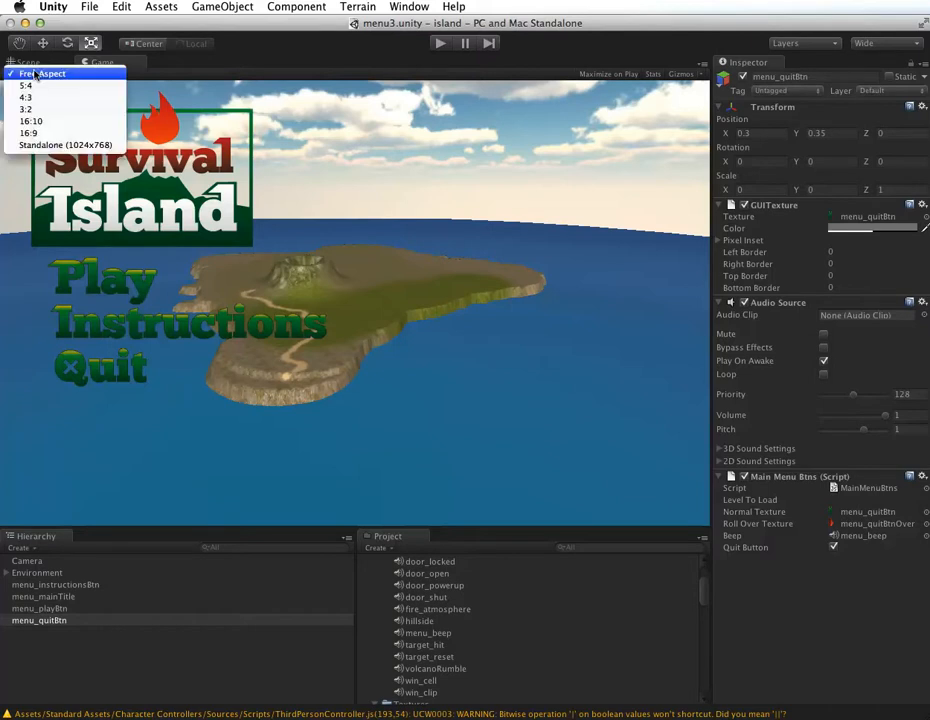
click(33, 146)
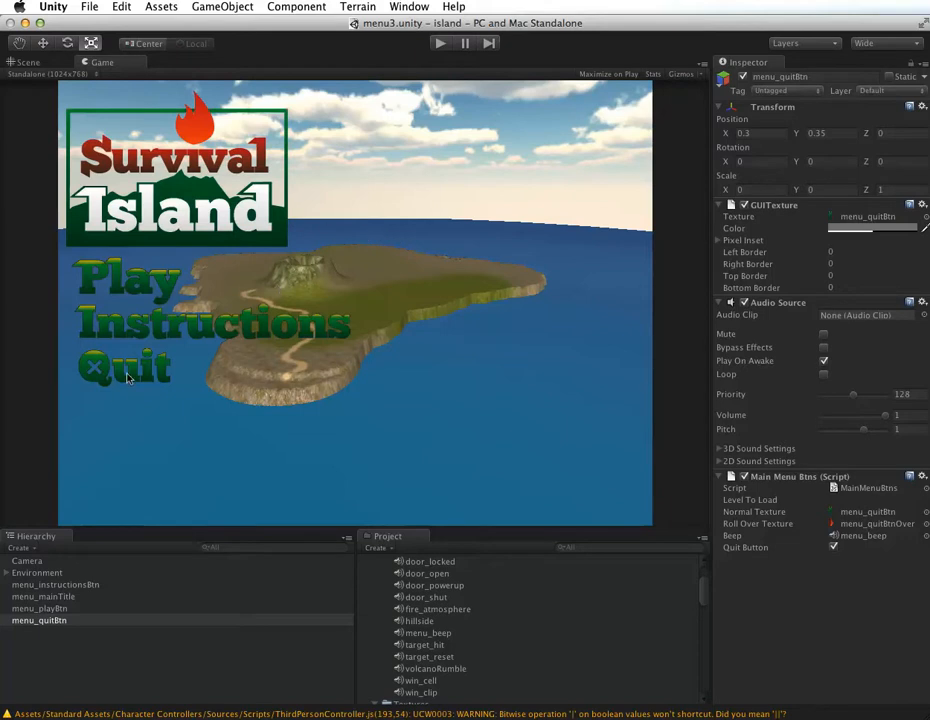
Step: Build and run the Mac OS X standalone game, saving it as menu-desktop in the island folder
click(89, 6)
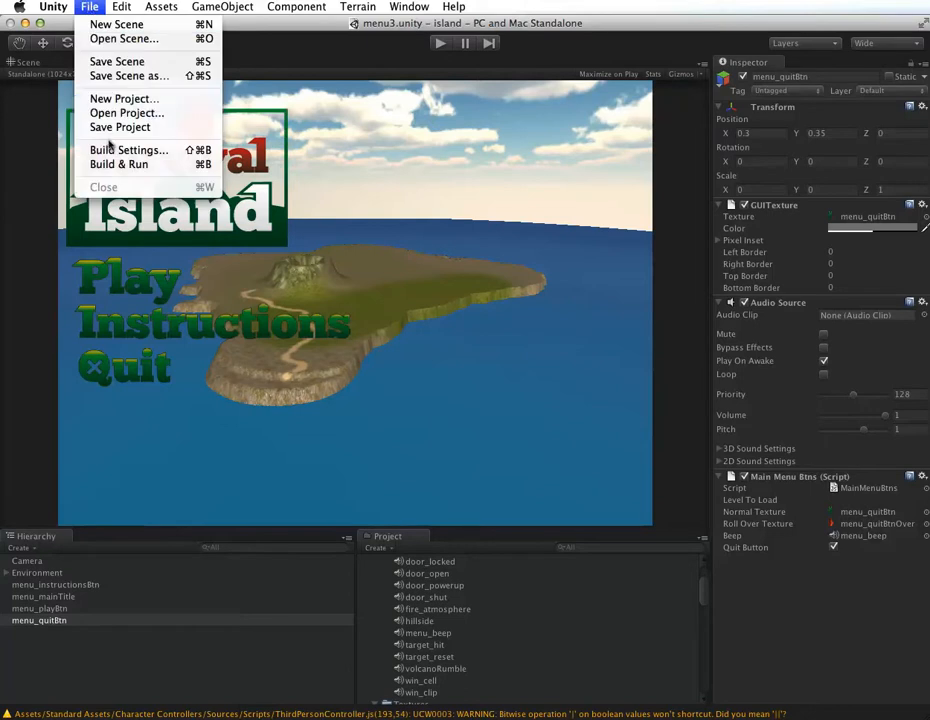
click(110, 148)
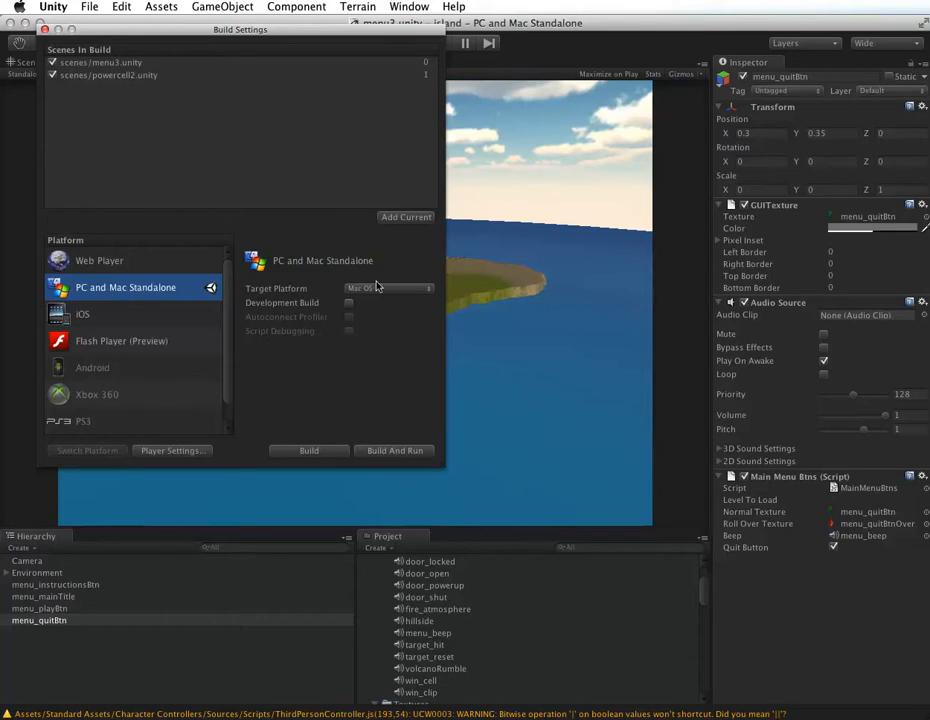
click(381, 452)
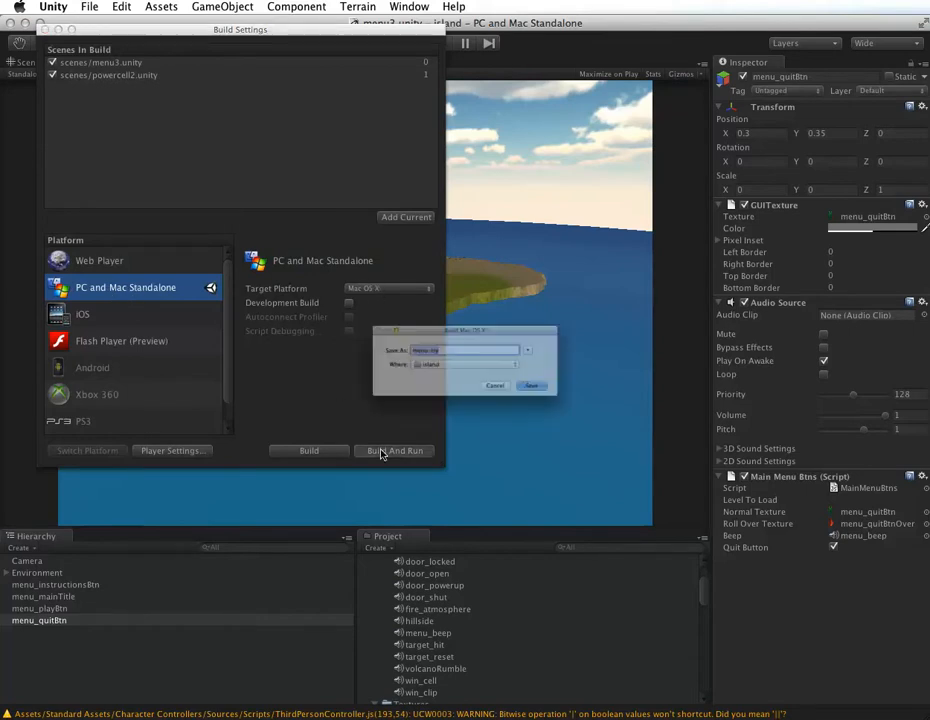
click(438, 339)
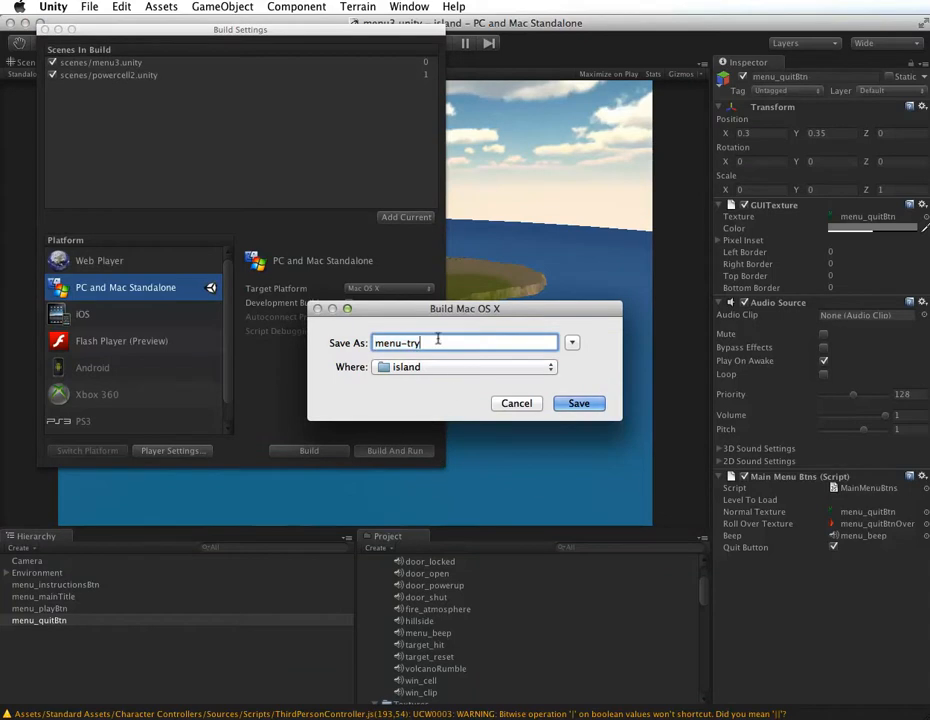
key(BackSpace)
key(BackSpace)
key(BackSpace)
text(desktop)
key(Return)
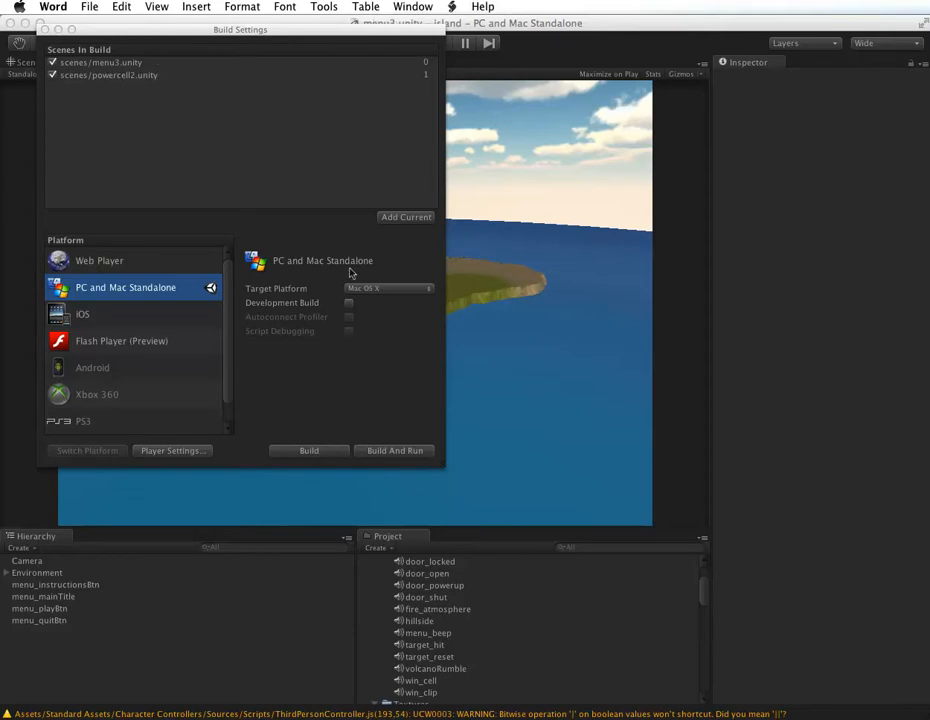
Step: Build and run the Mac OS X standalone game again
click(376, 452)
click(579, 403)
click(568, 407)
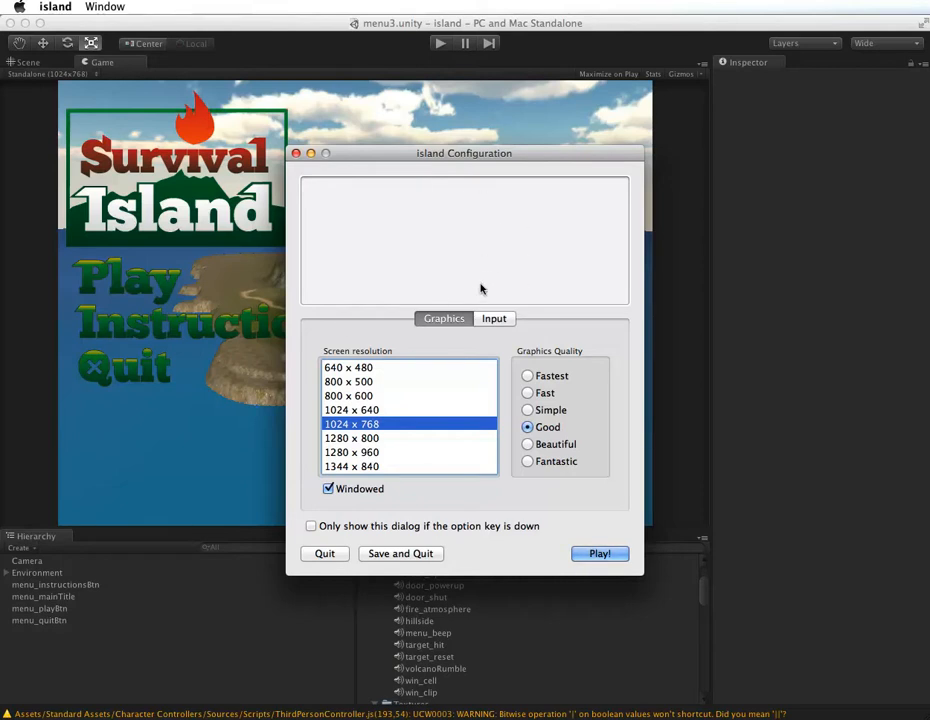
Step: Launch the built game at Fantastic graphics quality and test its Quit button, closing the build settings when done
click(529, 462)
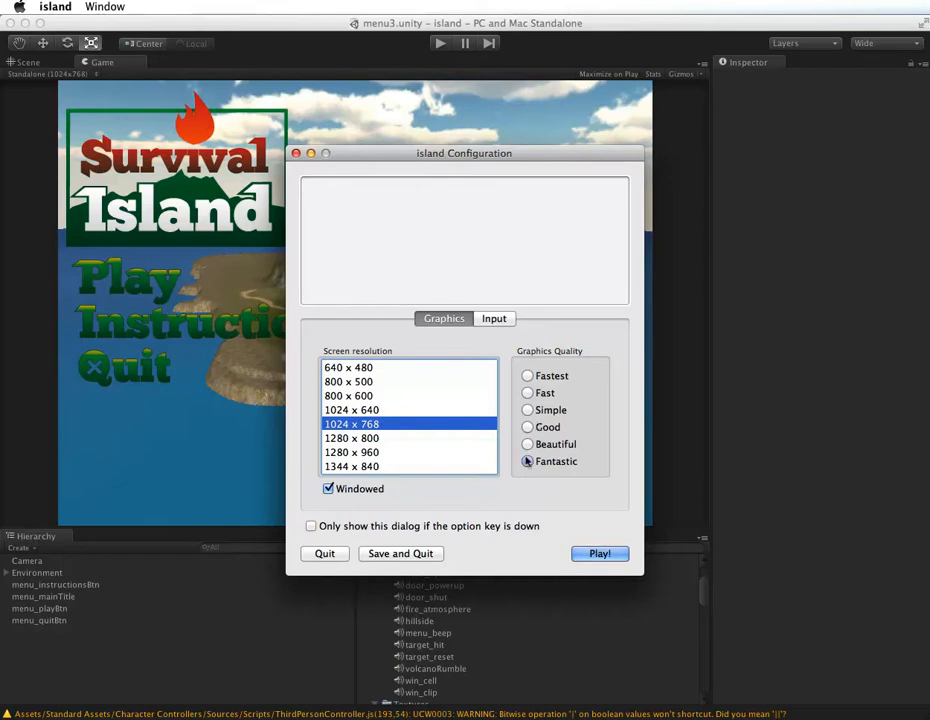
click(599, 553)
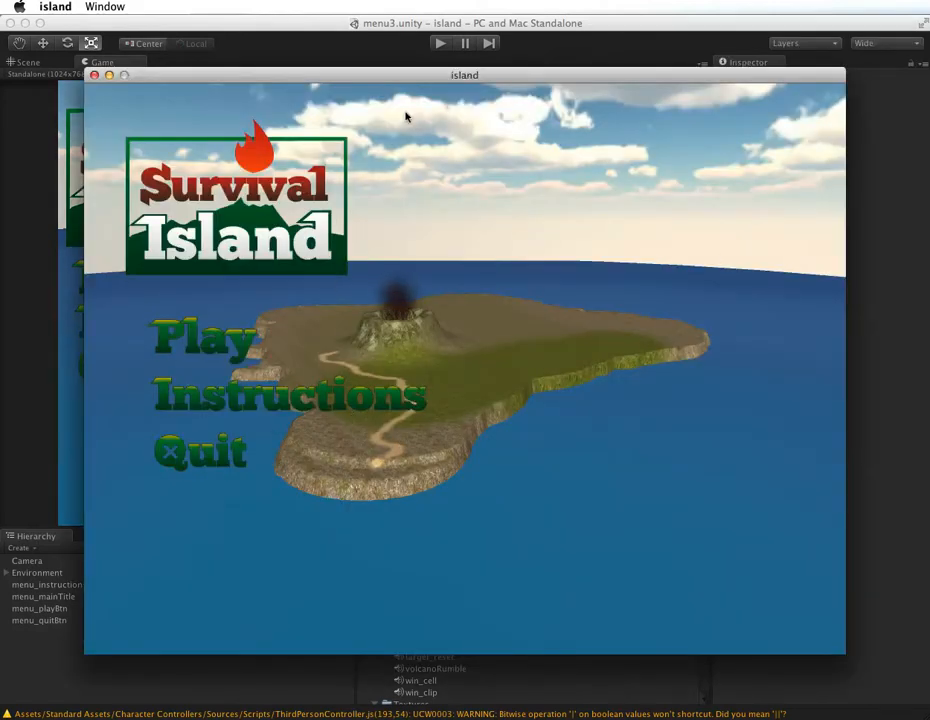
click(205, 454)
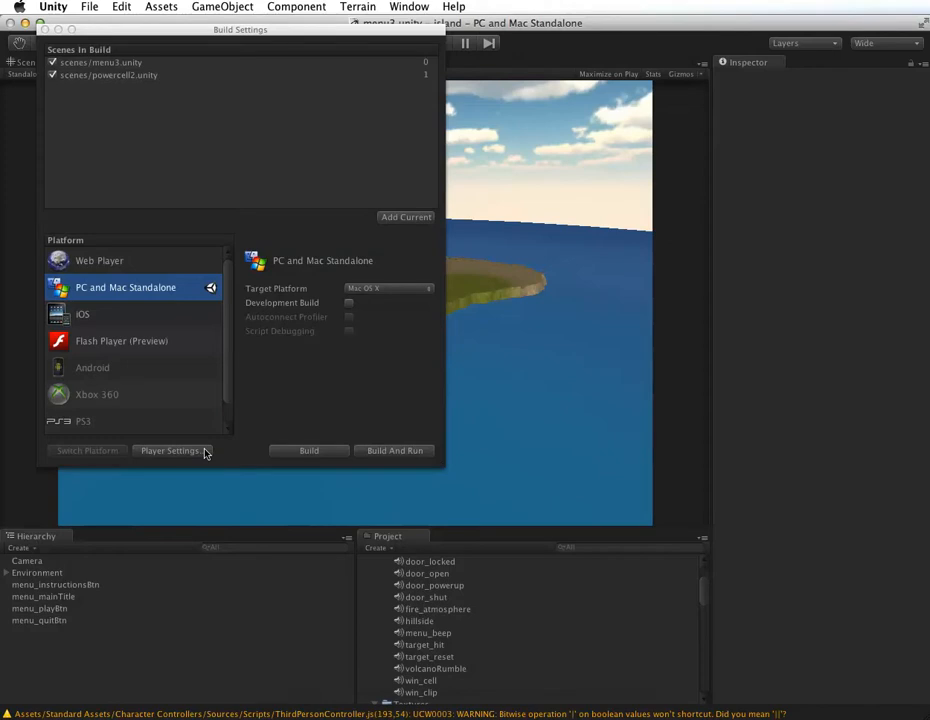
click(43, 29)
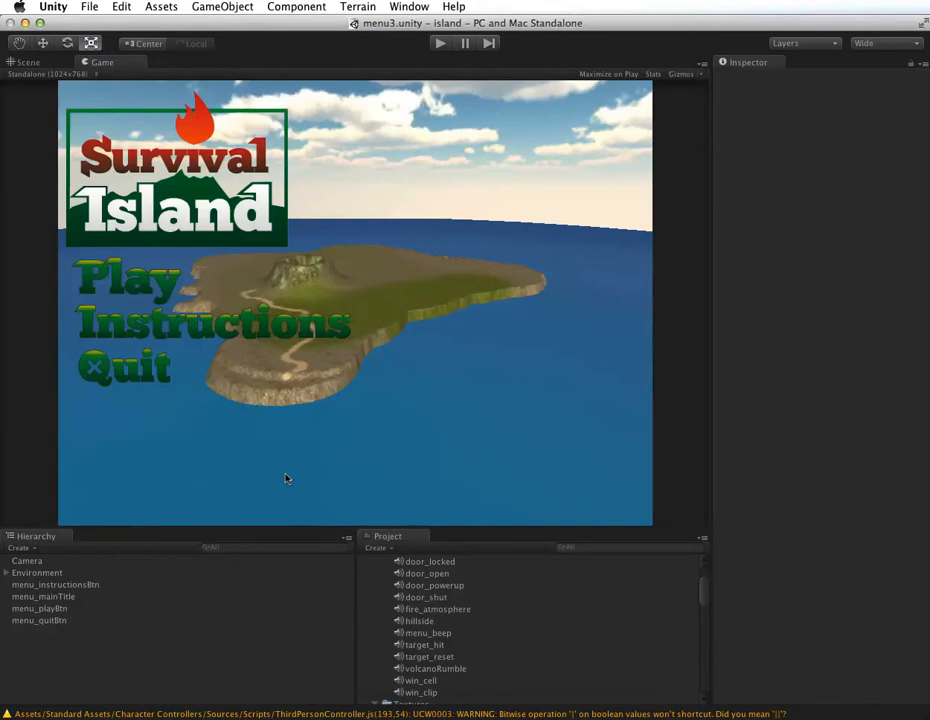